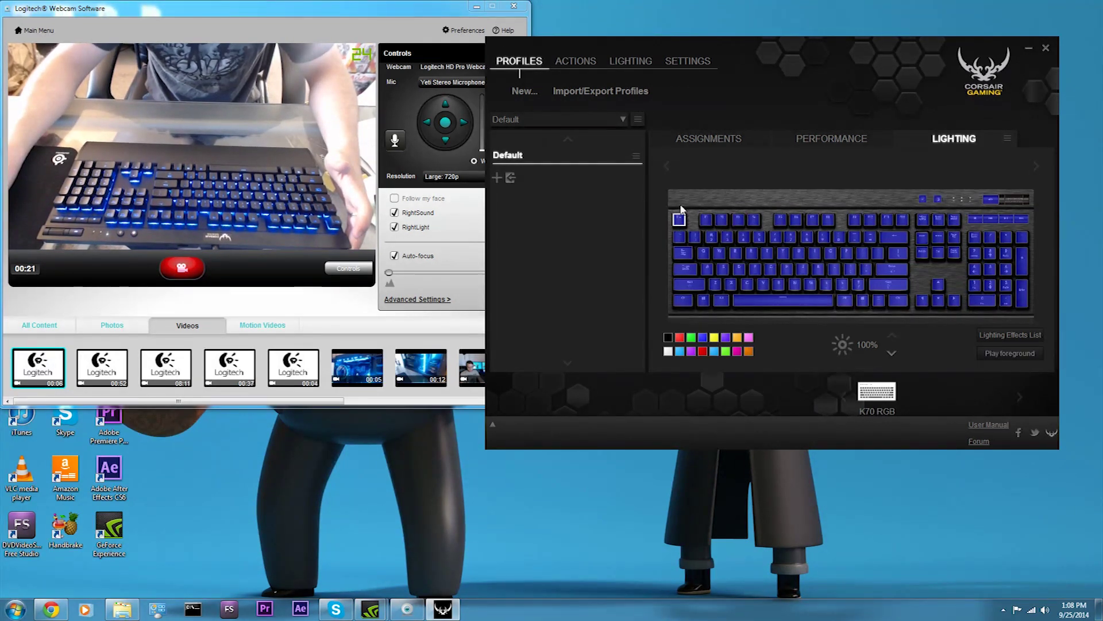
left_click_drag(679, 195, 1018, 309)
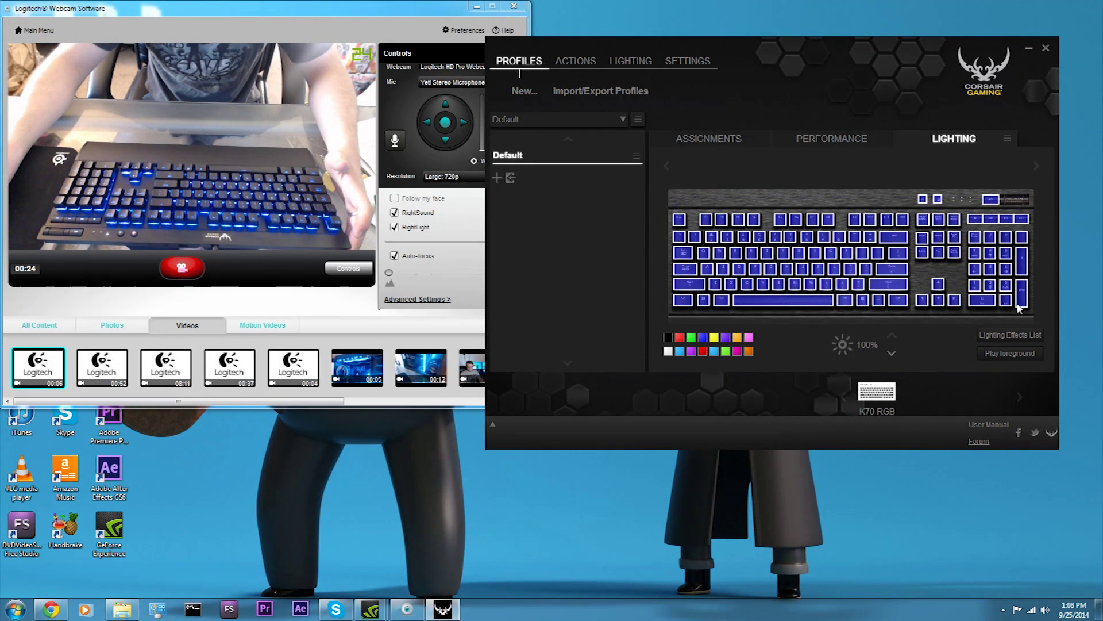
right_click(794, 301)
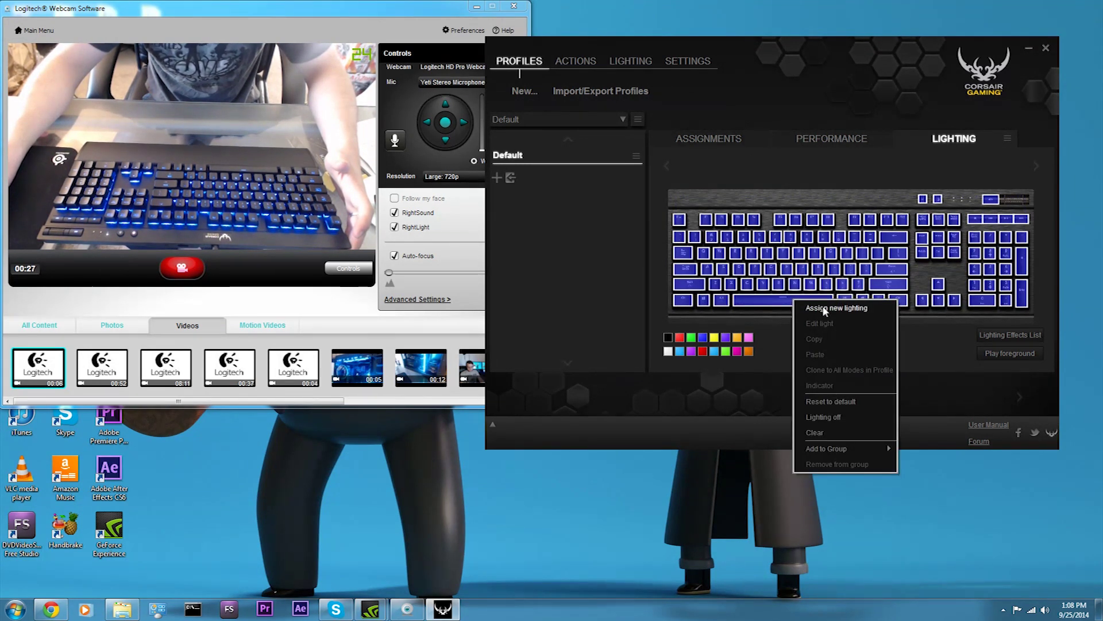
left_click(814, 307)
left_click_drag(713, 79, 620, 131)
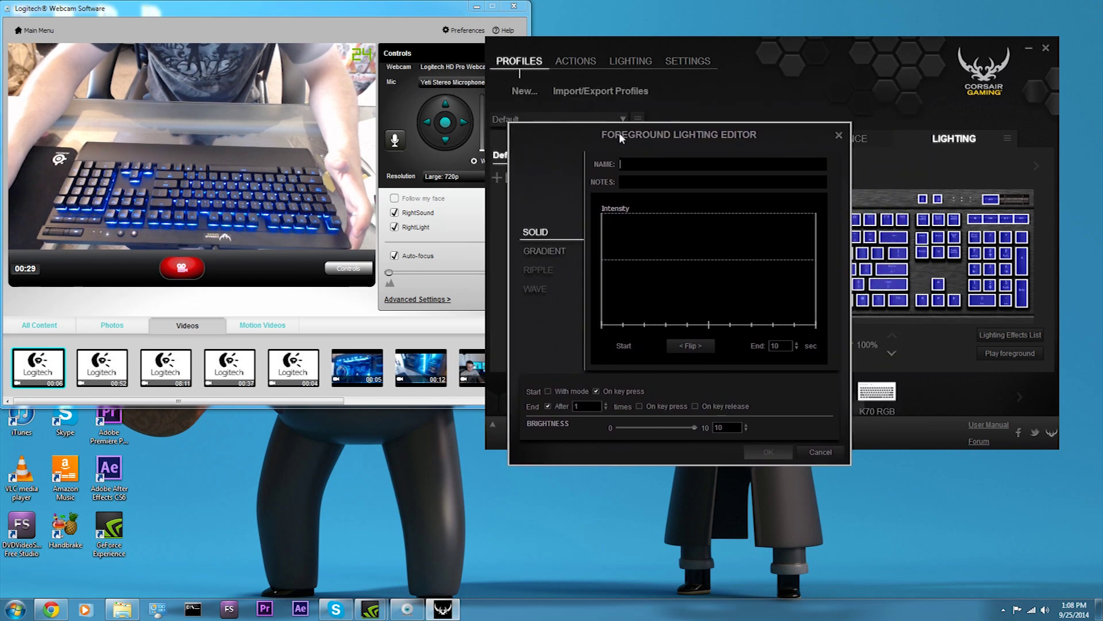
left_click(541, 253)
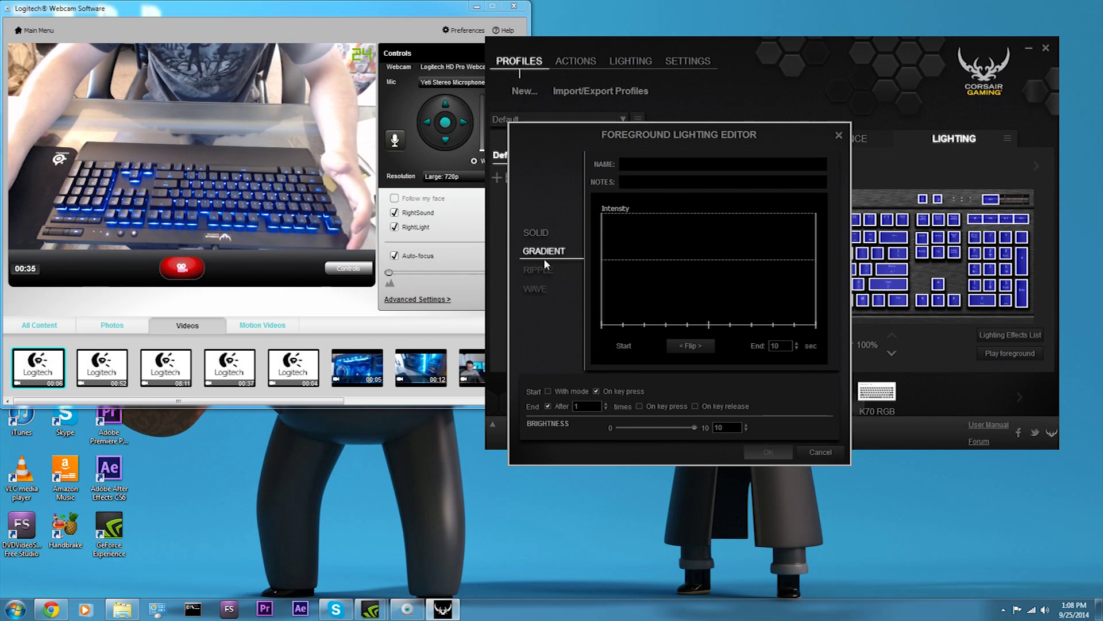
left_click(839, 135)
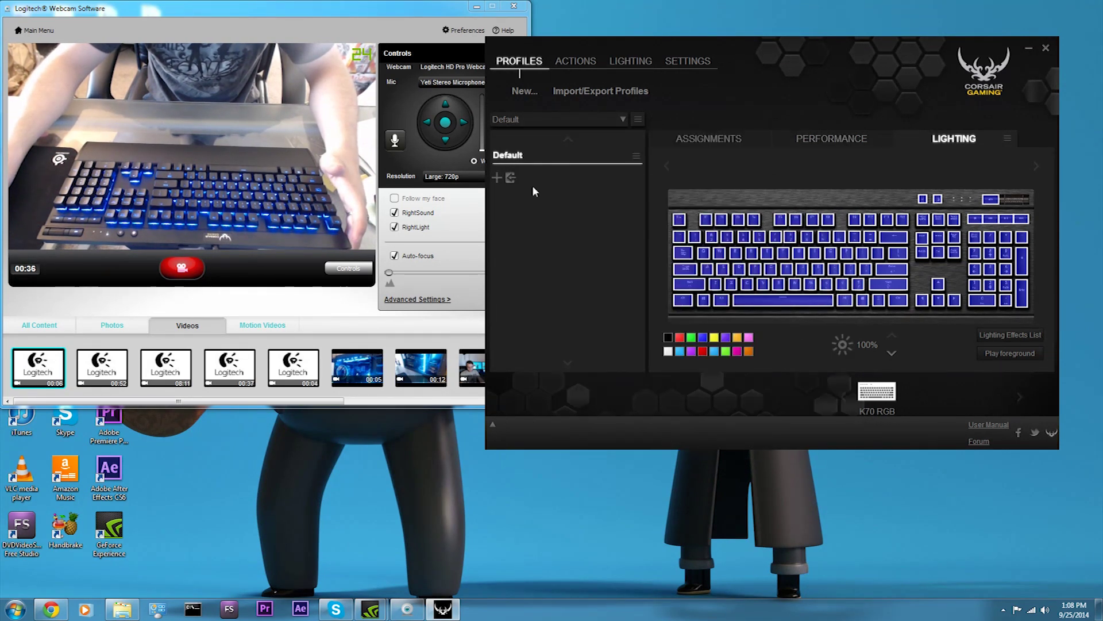
Start a multiple-key ripple type lighting effect for the Default profile, add tail and front points, and raise the front above the tail
left_click(634, 118)
mouse_move(704, 198)
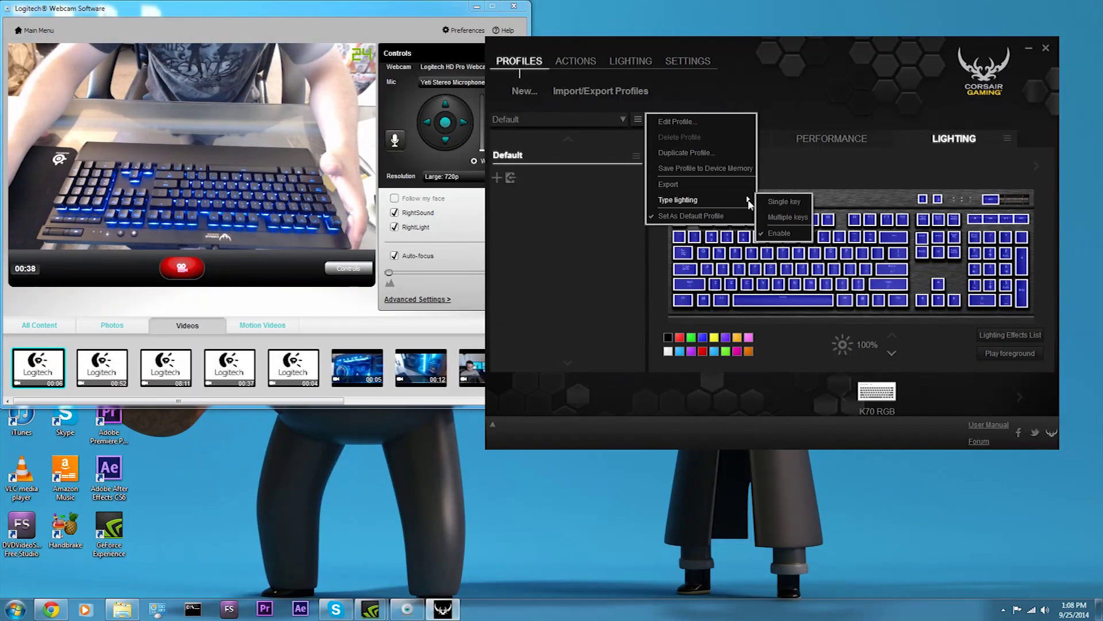
left_click(788, 218)
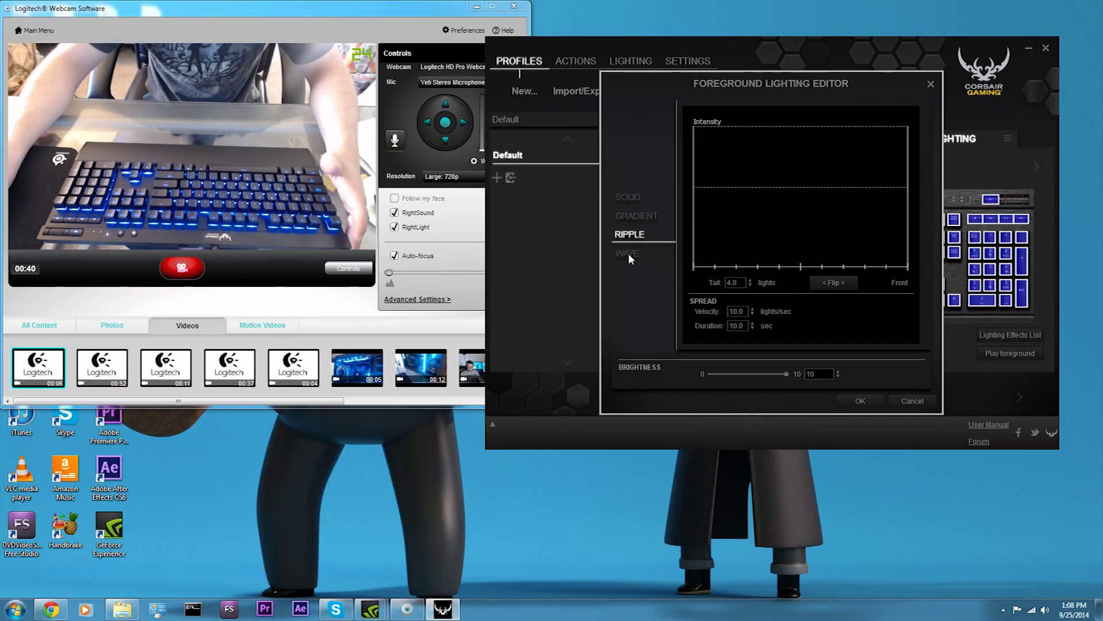
right_click(736, 151)
left_click(756, 162)
right_click(726, 162)
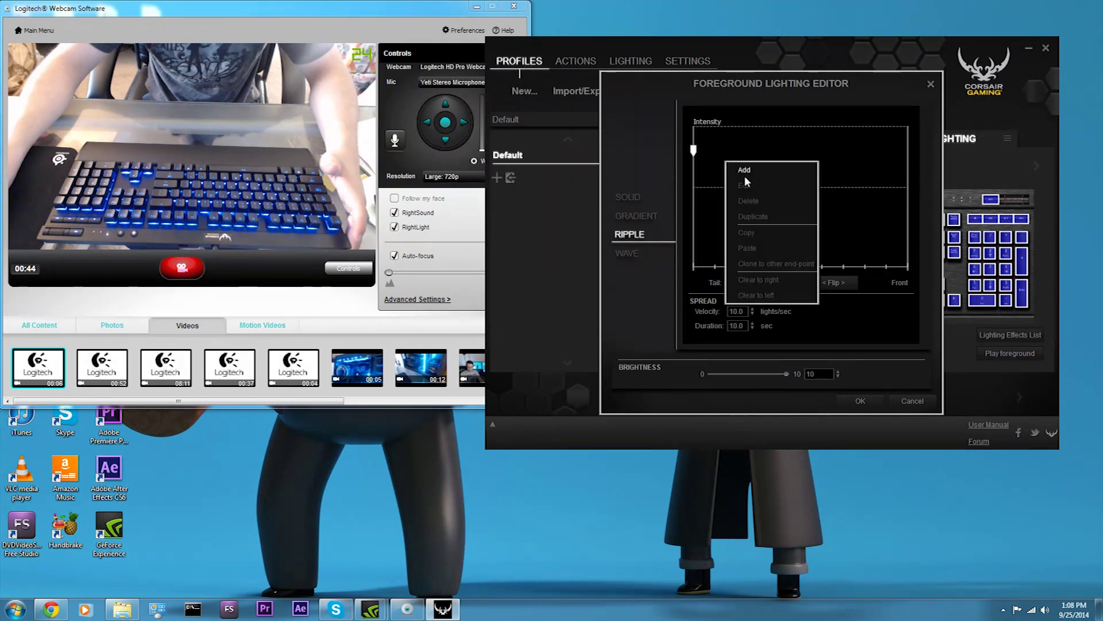
left_click(746, 171)
left_click_drag(911, 155, 911, 122)
left_click_drag(692, 151, 696, 179)
Set the colour of the ripple's tail point to light blue (#00aaff)
right_click(696, 179)
left_click(711, 195)
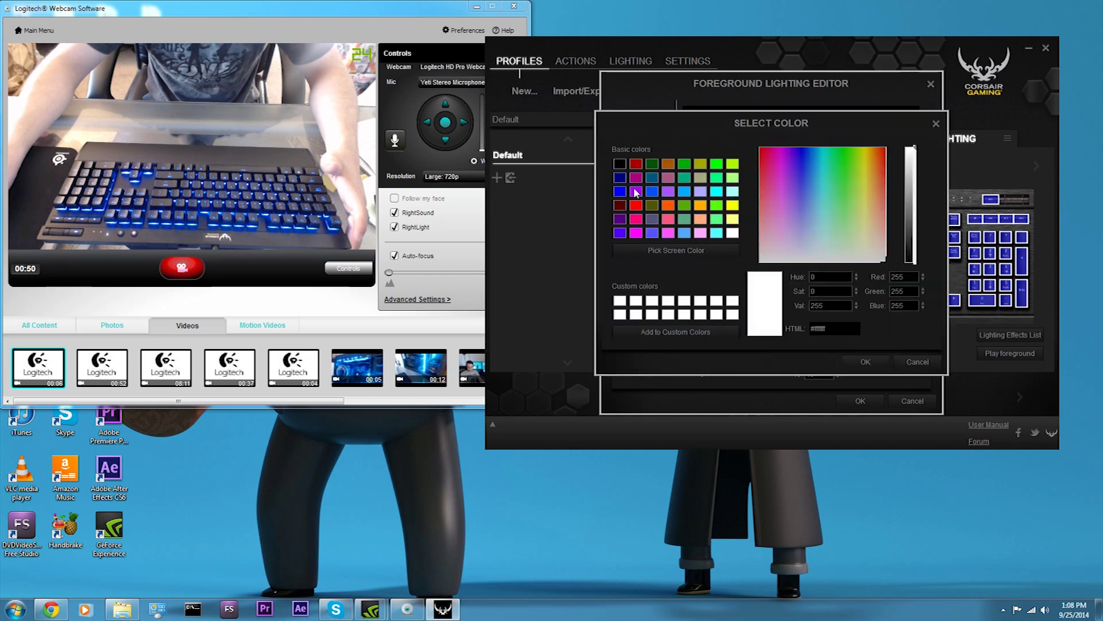
left_click_drag(698, 117, 433, 138)
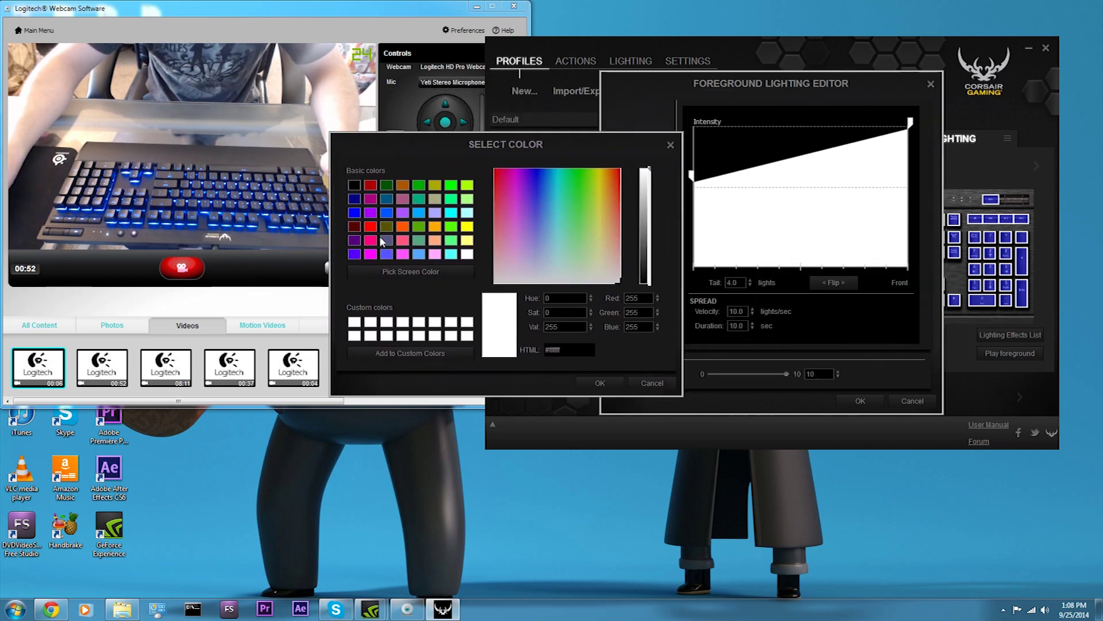
left_click(420, 214)
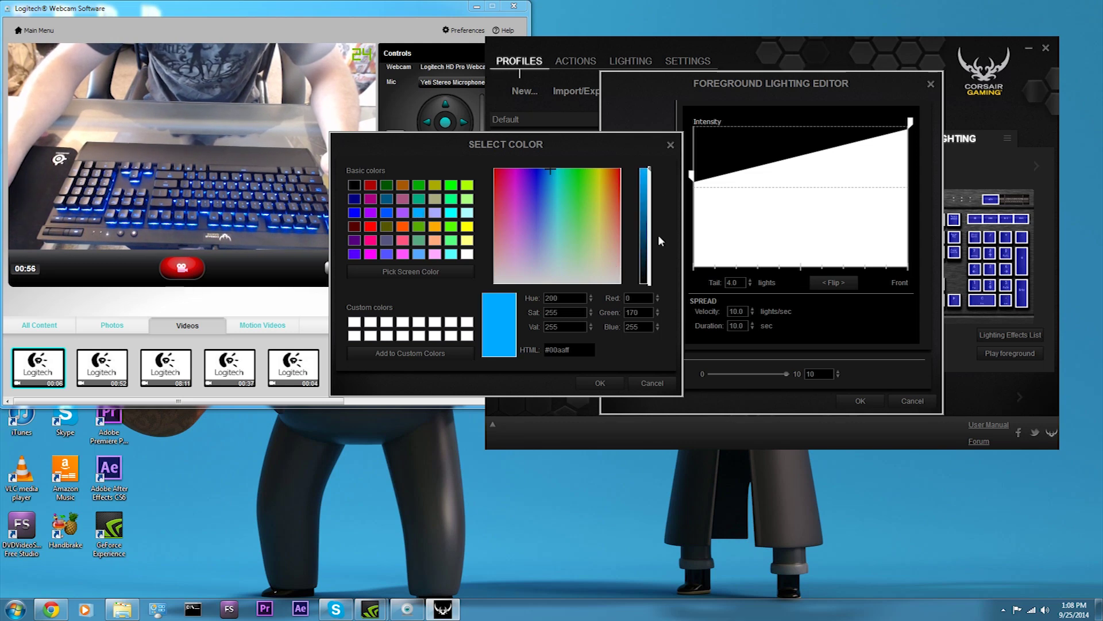
left_click(603, 382)
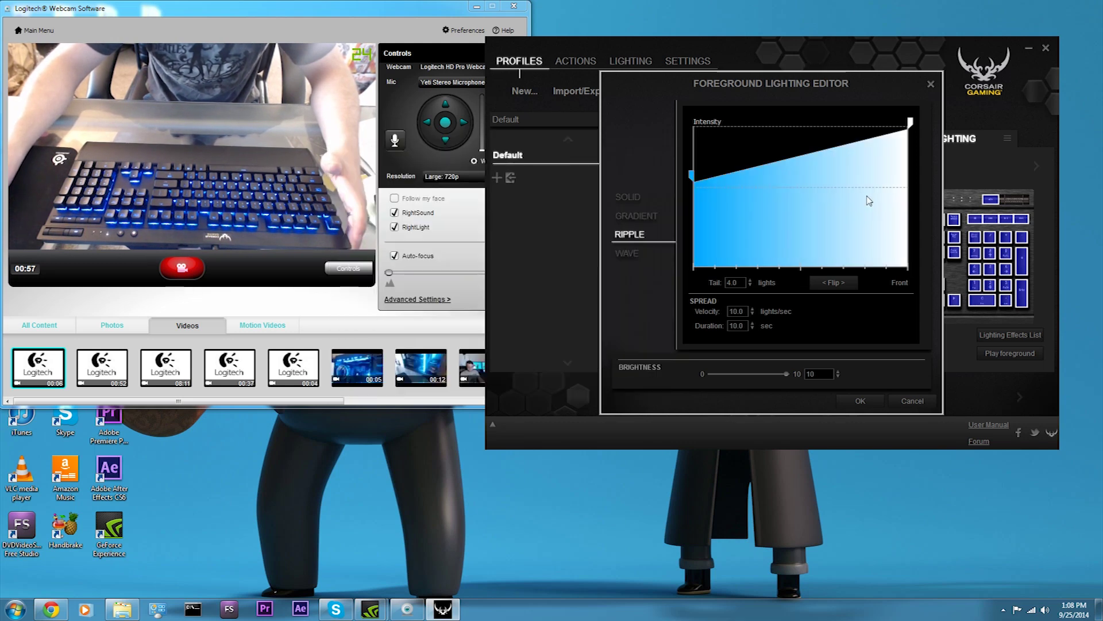
Set the ripple's front point to pure blue (#0000ff) and apply the effect to the profile
left_click(910, 123)
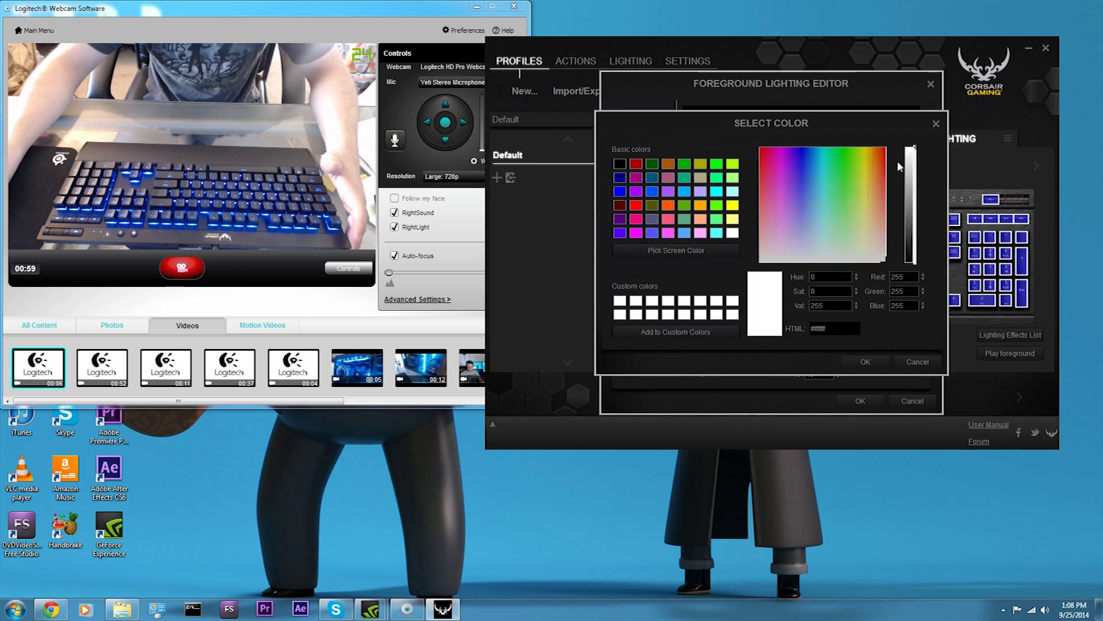
left_click(621, 179)
left_click(621, 192)
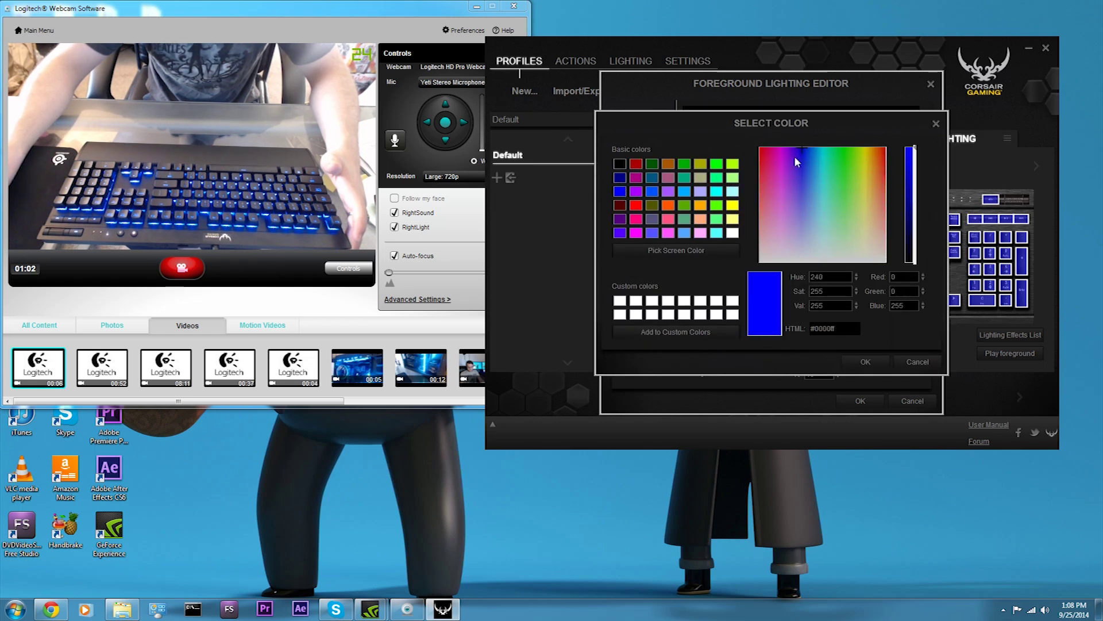
left_click(802, 149)
left_click(867, 362)
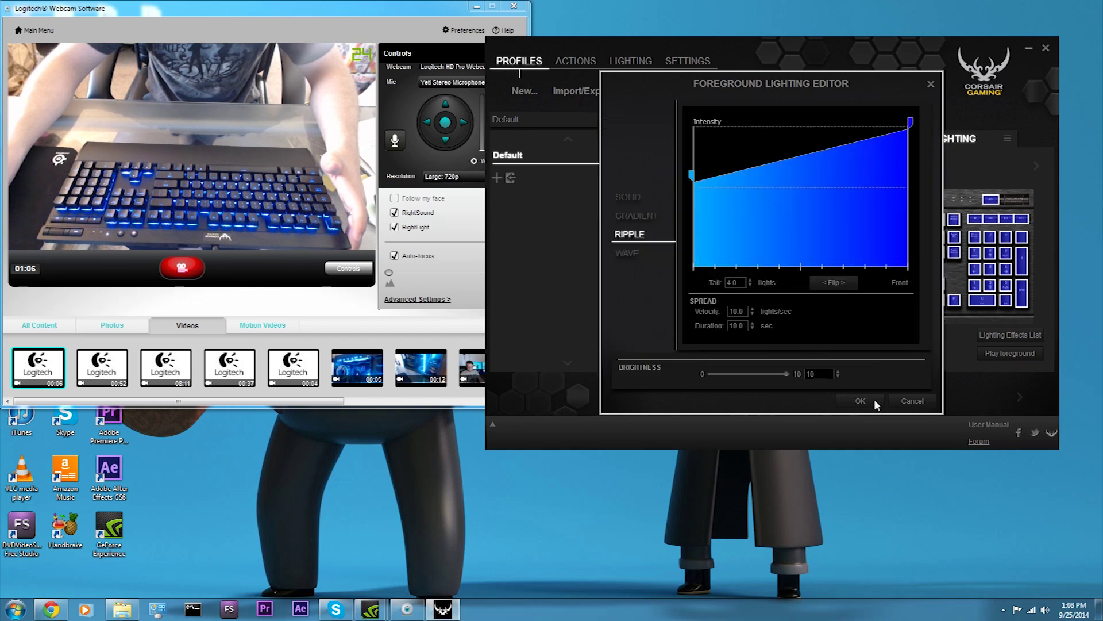
left_click(867, 398)
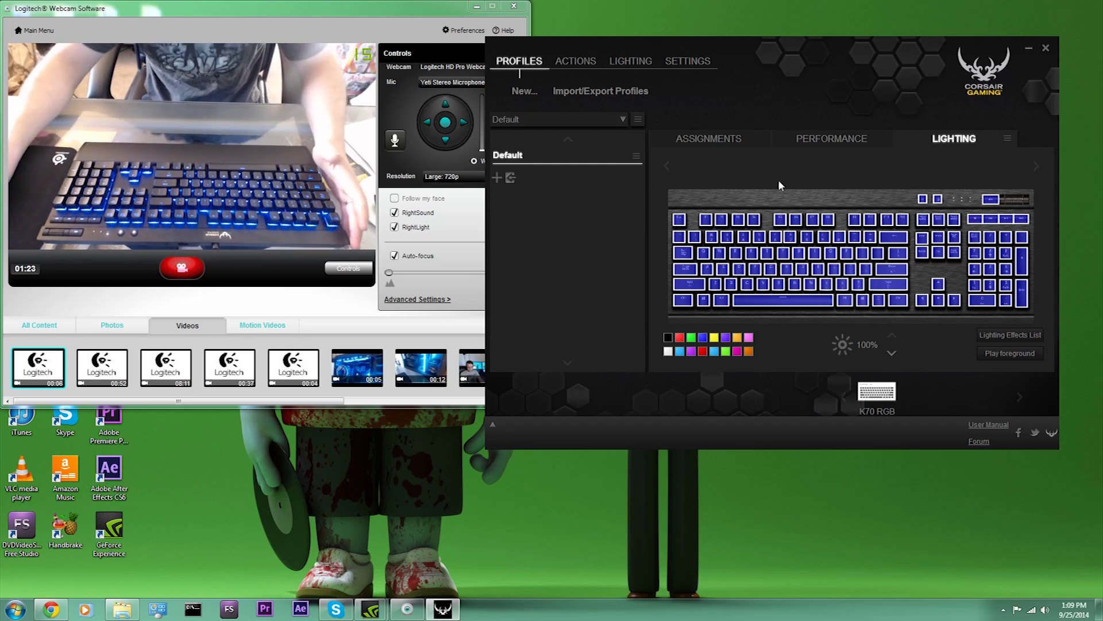
Reopen the multiple-key ripple effect, change its tail point to red (#ff0000), and apply it
left_click(638, 119)
mouse_move(747, 199)
left_click(772, 219)
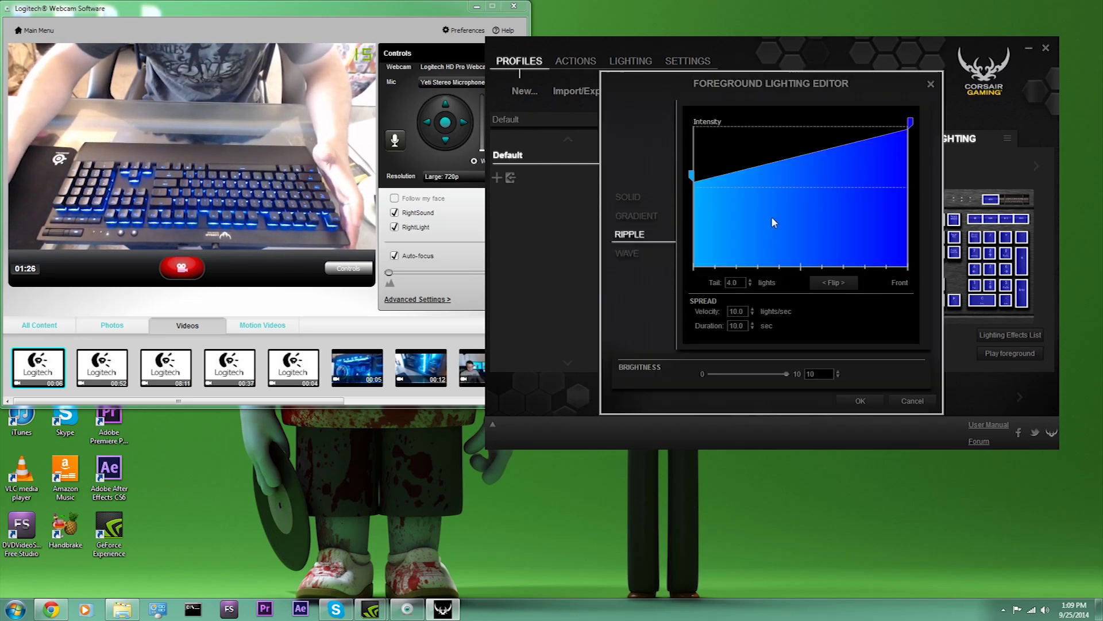
right_click(692, 175)
left_click(712, 197)
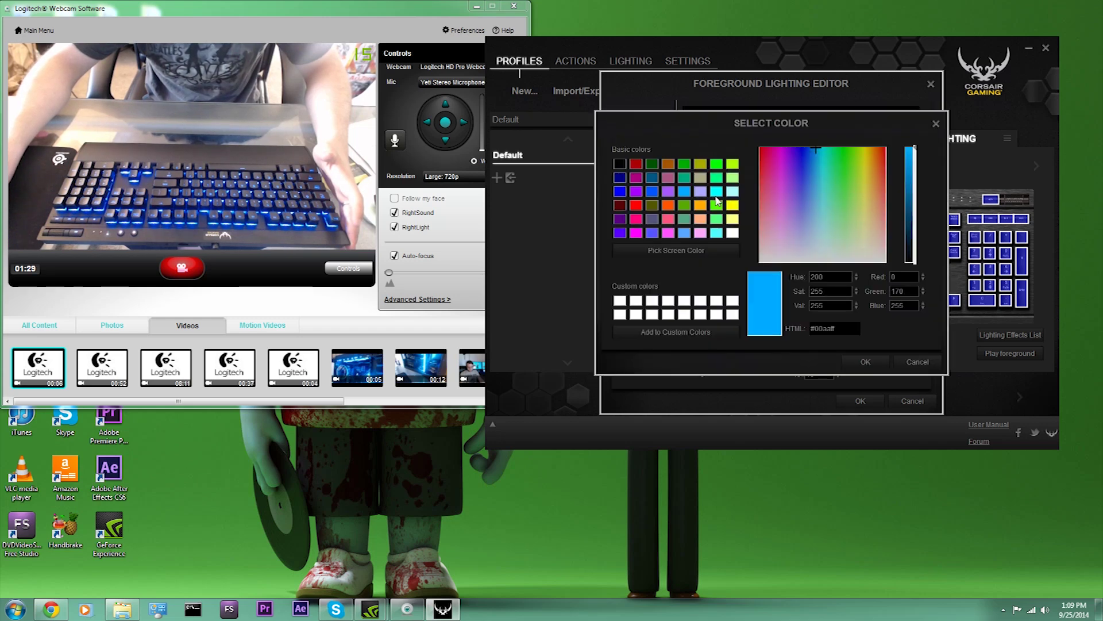
left_click(636, 205)
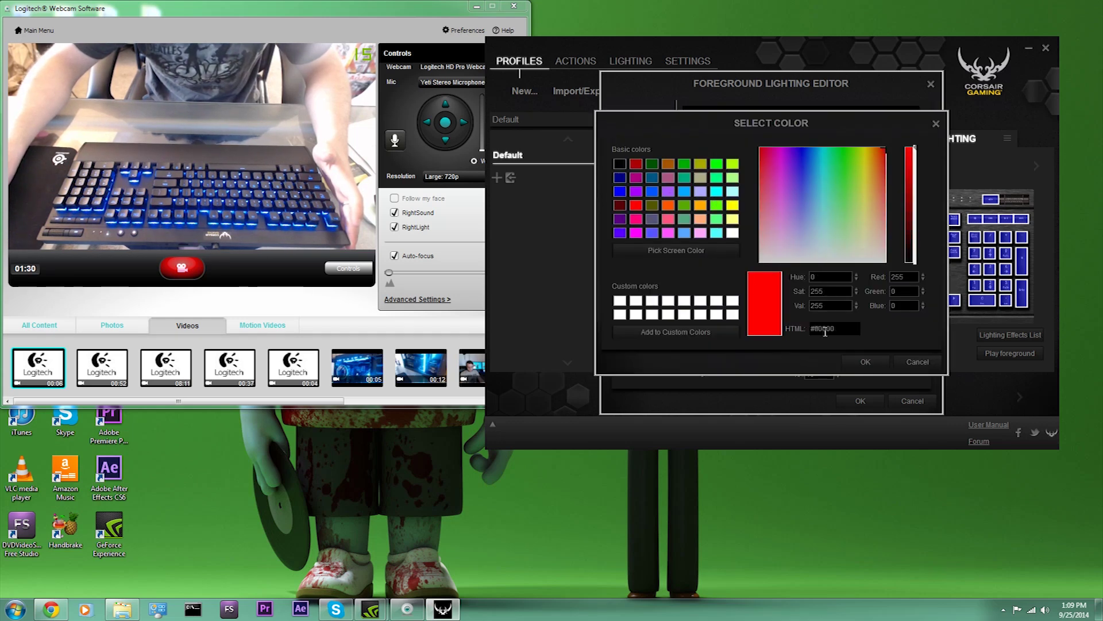
left_click(866, 363)
left_click(860, 401)
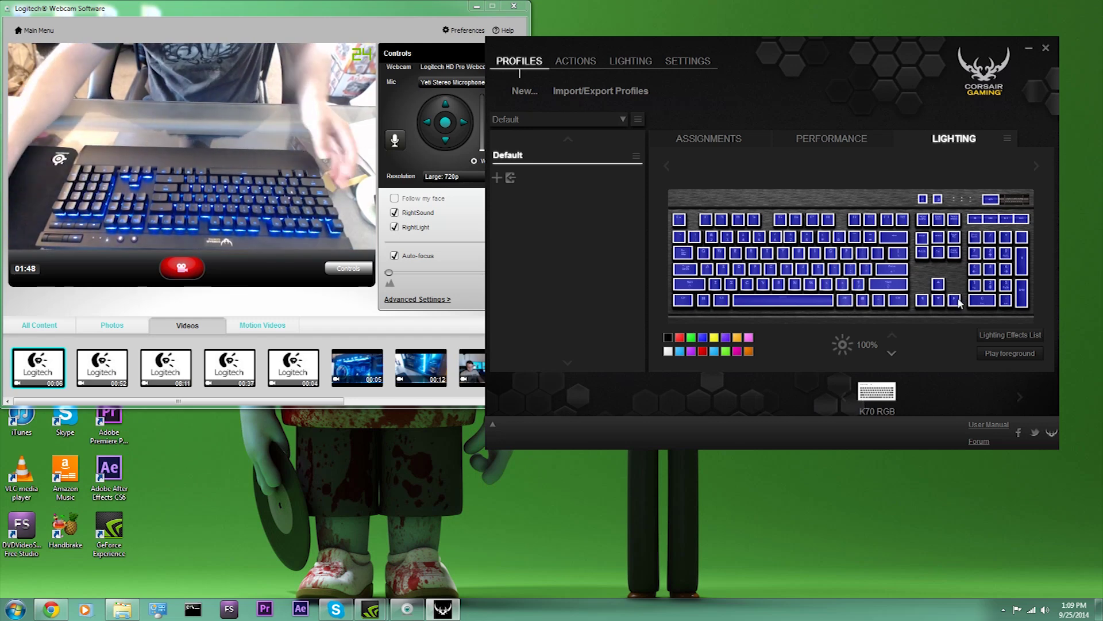
Colour the W, A, S and D keys pink on the keyboard layout
left_click(723, 272)
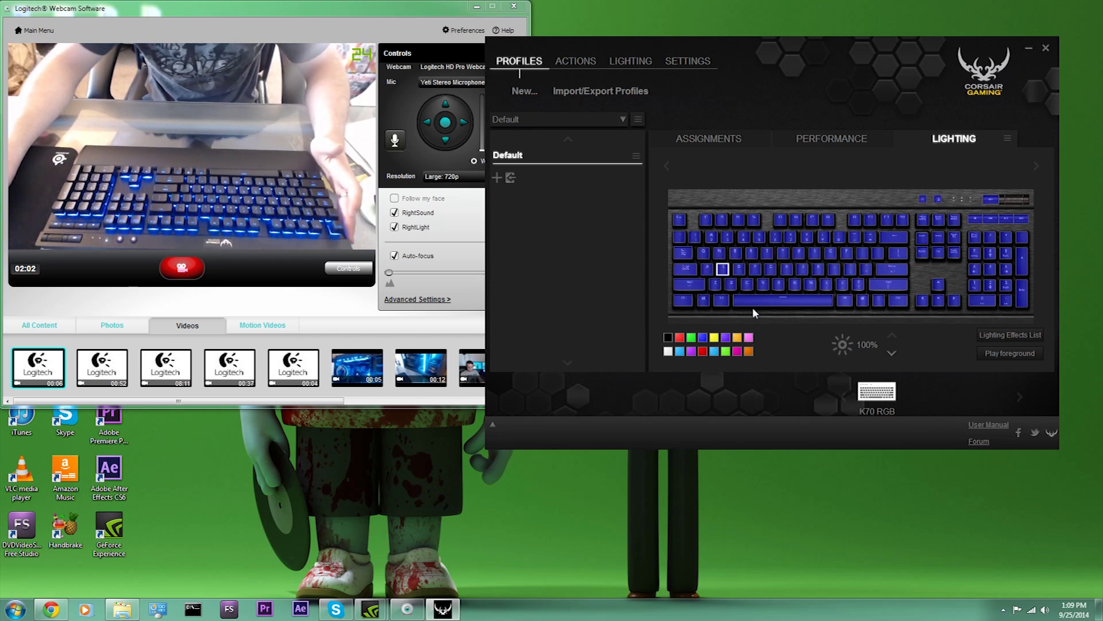
left_click(749, 337)
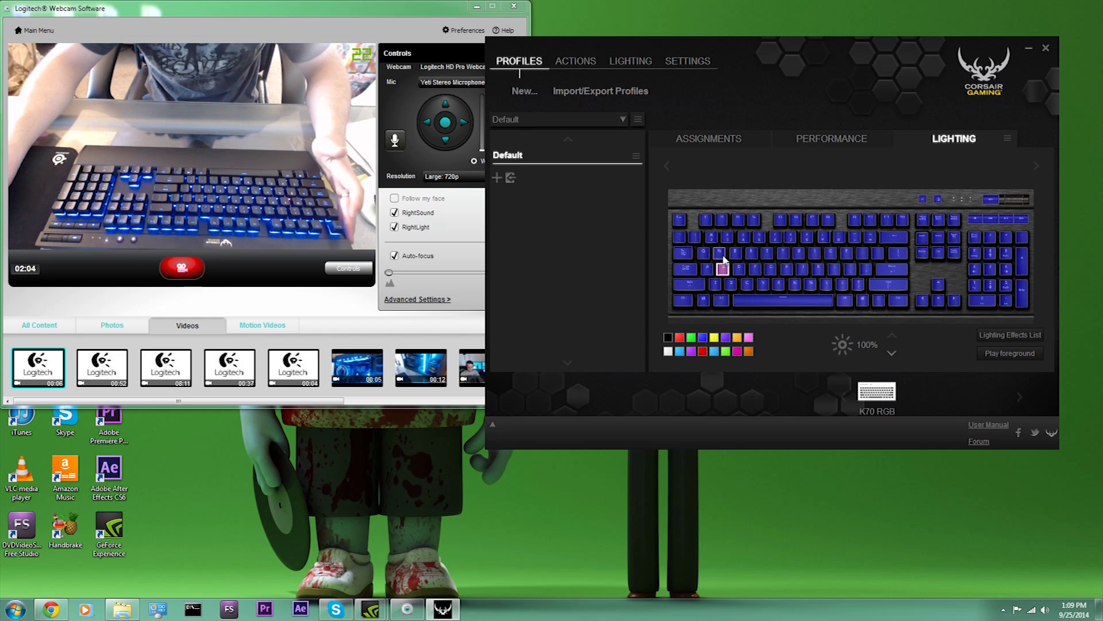
left_click(707, 269)
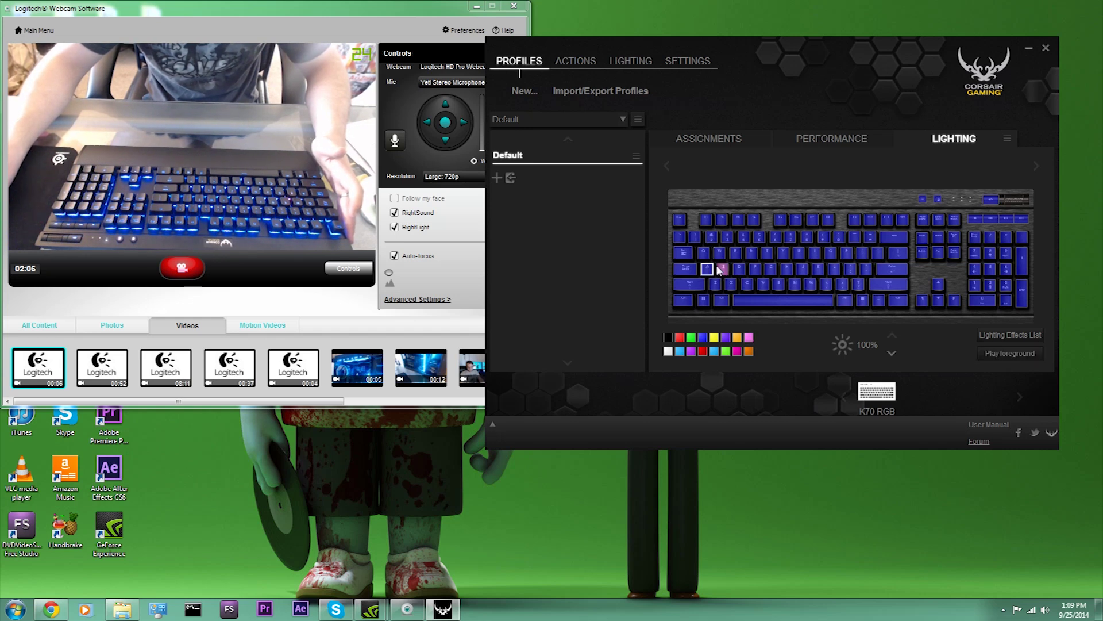
left_click(749, 338)
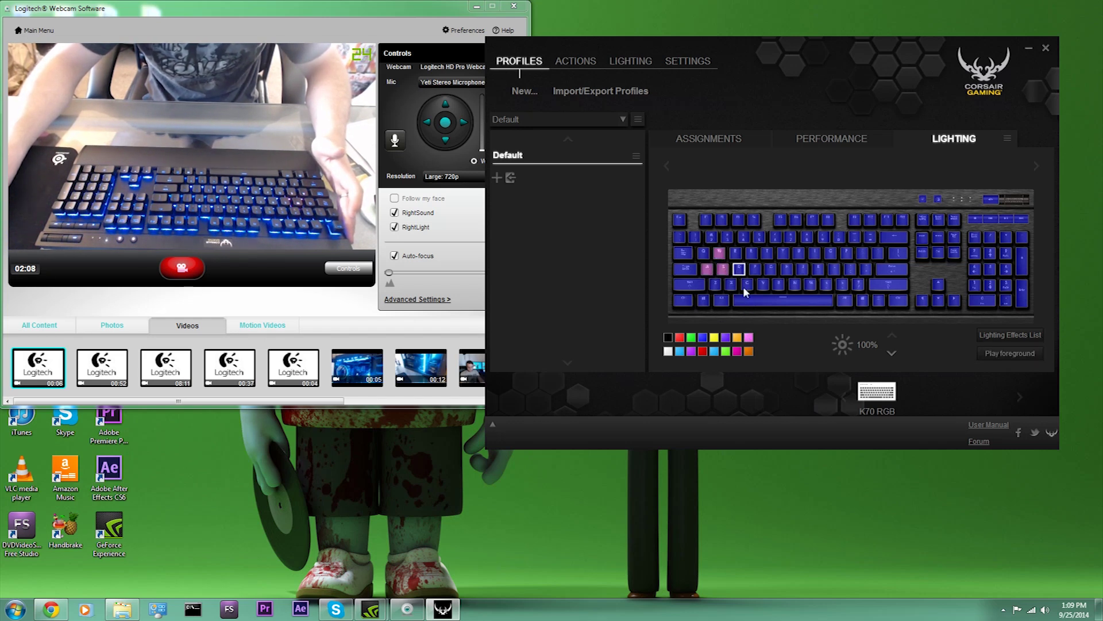
left_click(740, 269)
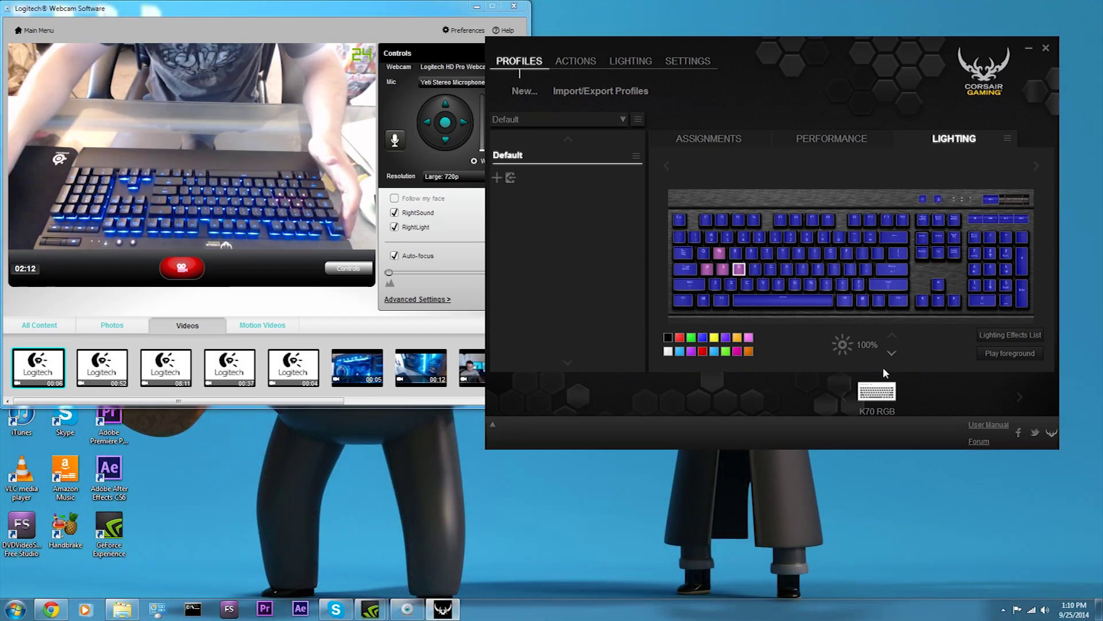
Set the D, S, A and W keys back to blue, one by one
left_click(702, 338)
left_click(725, 270)
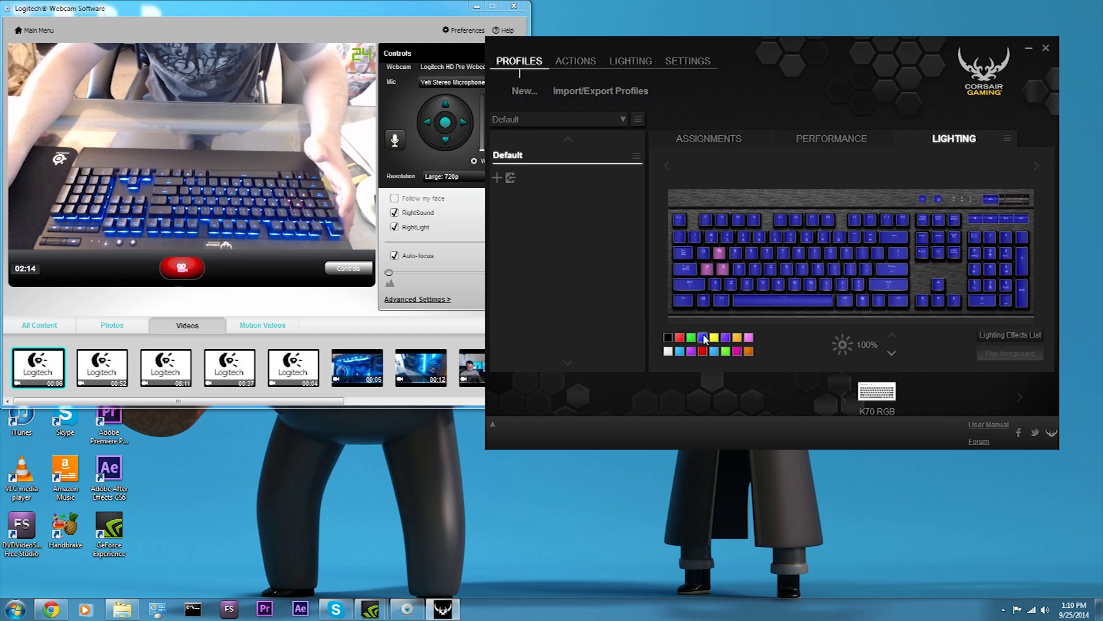
left_click(703, 337)
left_click(711, 268)
left_click(702, 337)
left_click(721, 255)
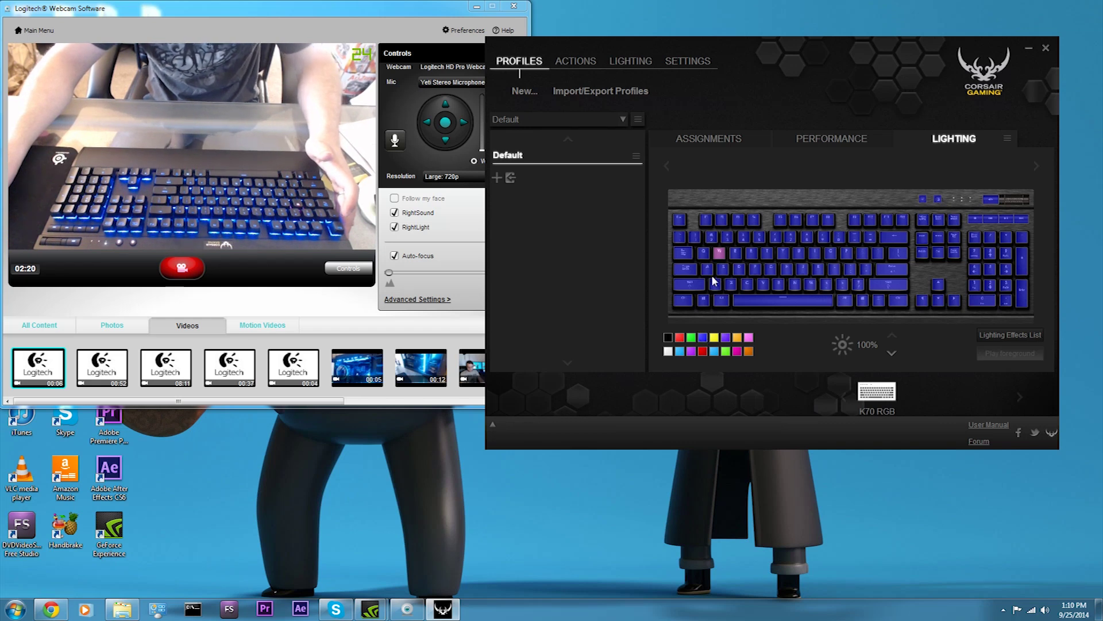
left_click(719, 255)
left_click(703, 337)
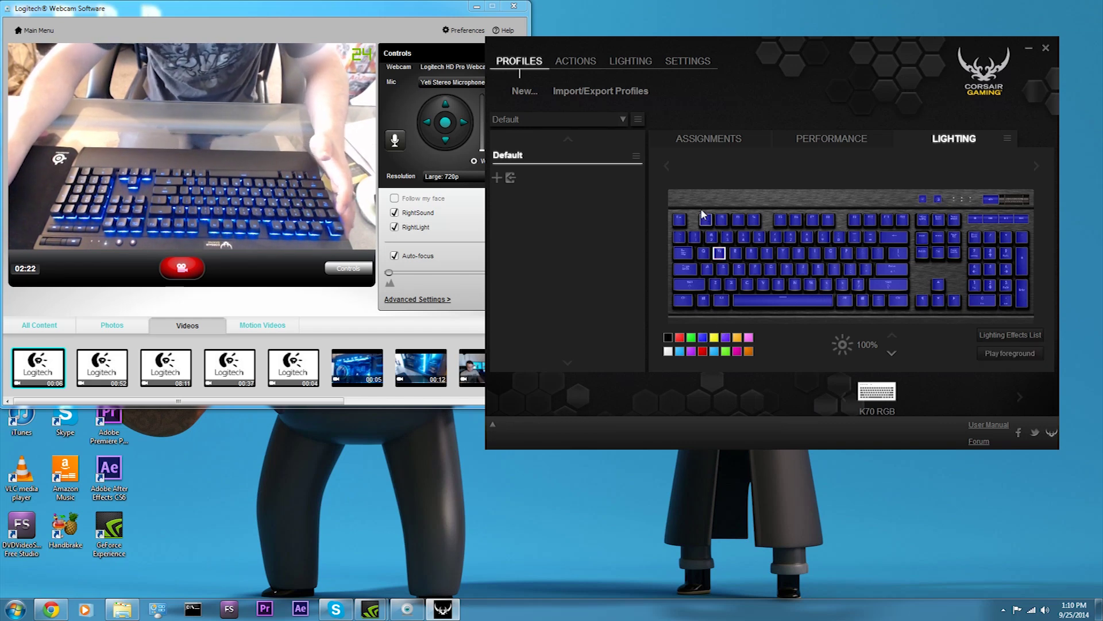
Start a single-key gradient type lighting effect for the Default profile and add a point at the start of its intensity graph
left_click(639, 120)
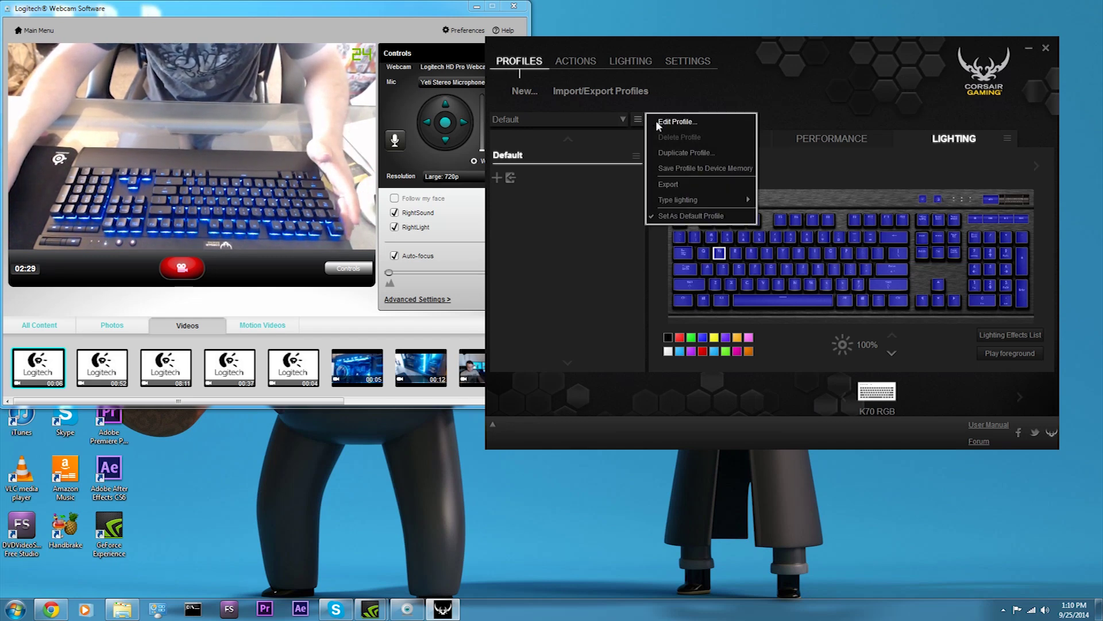
mouse_move(738, 199)
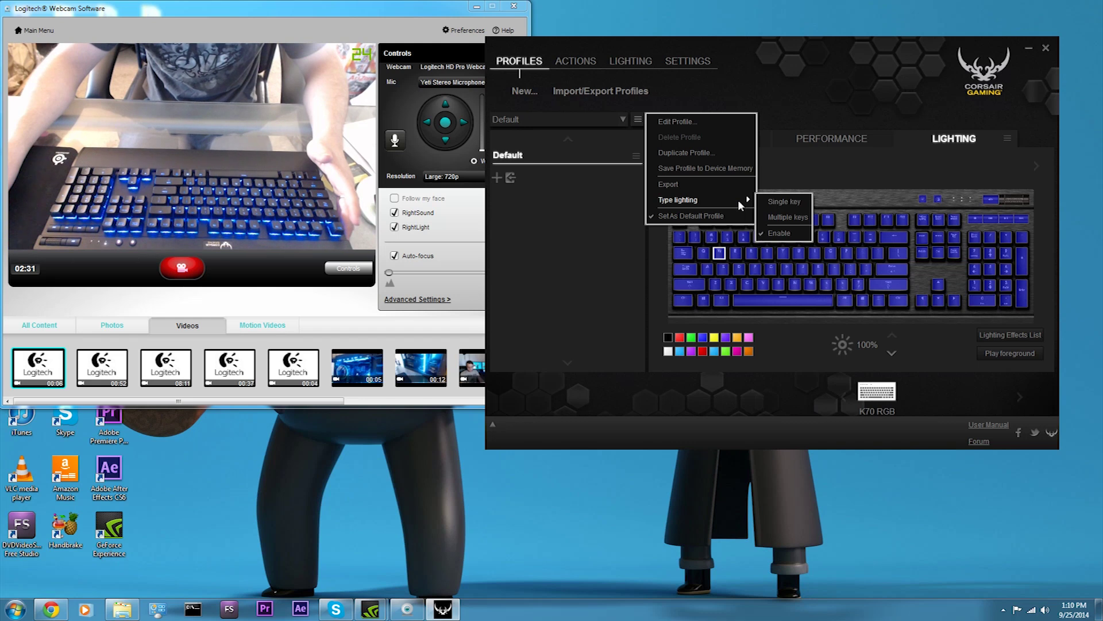
left_click(791, 200)
right_click(724, 149)
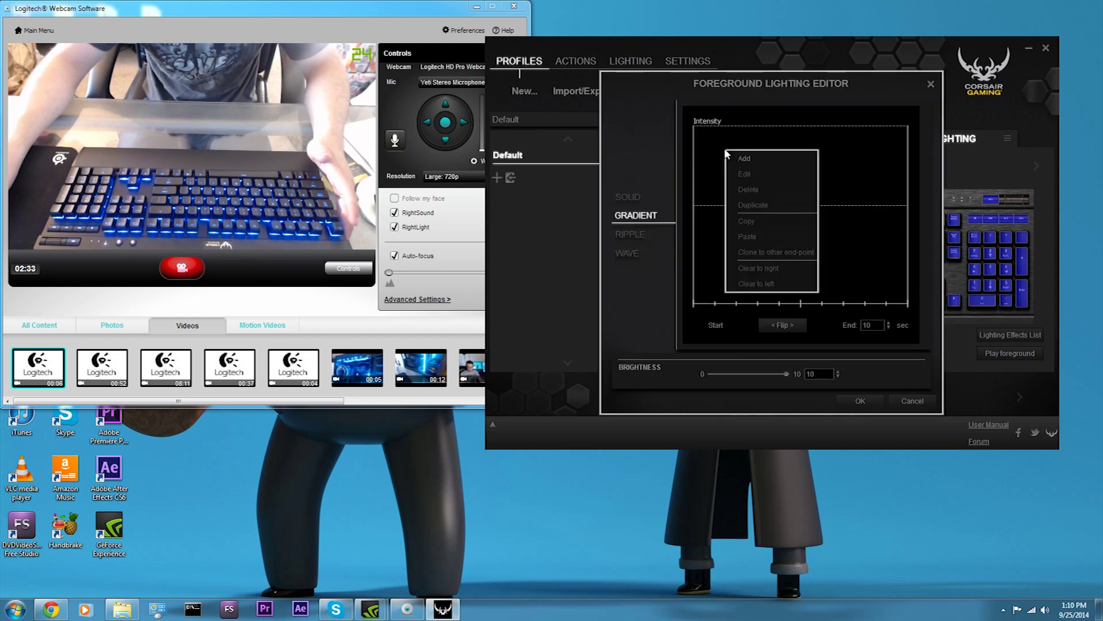
left_click(753, 158)
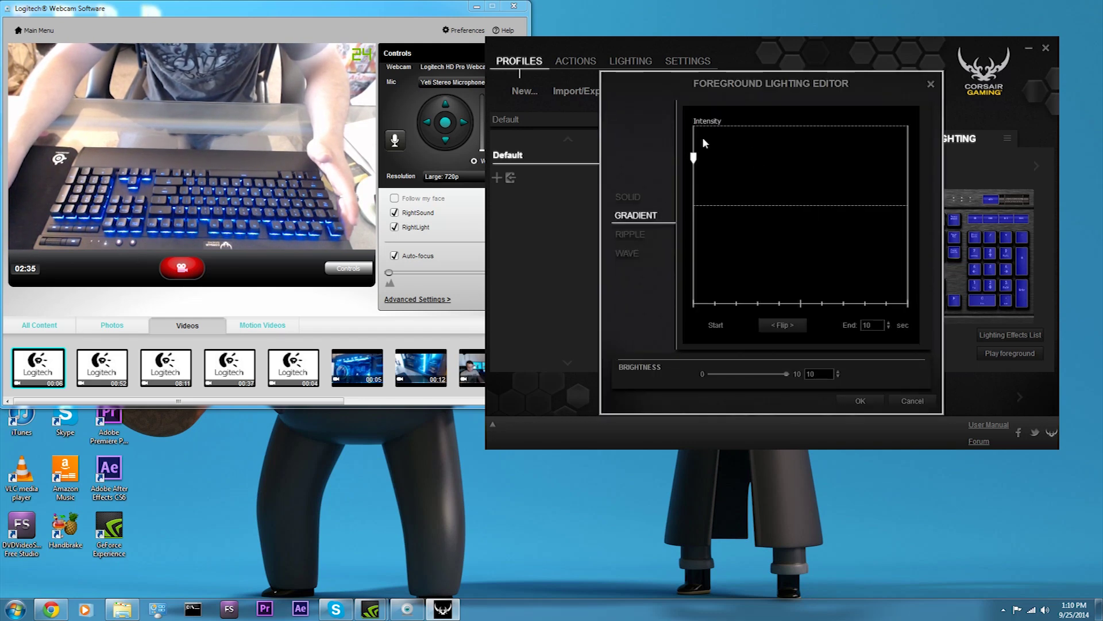
Colour the gradient's start point bright green (#00ff00) and apply the single-key effect
right_click(694, 156)
left_click(711, 183)
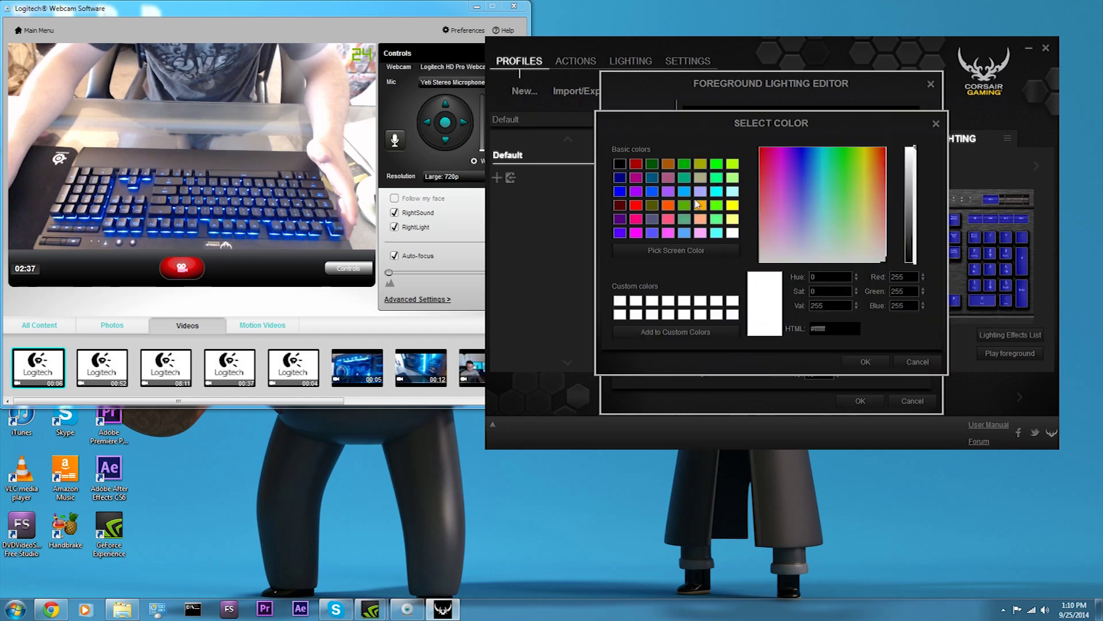
left_click(716, 165)
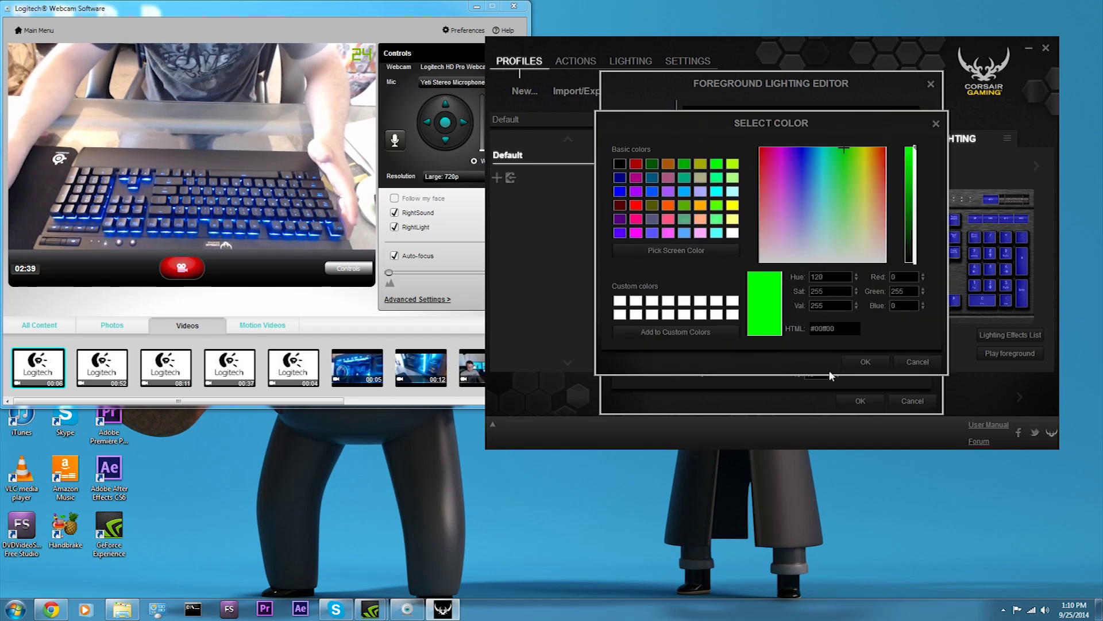
left_click(866, 363)
left_click(865, 397)
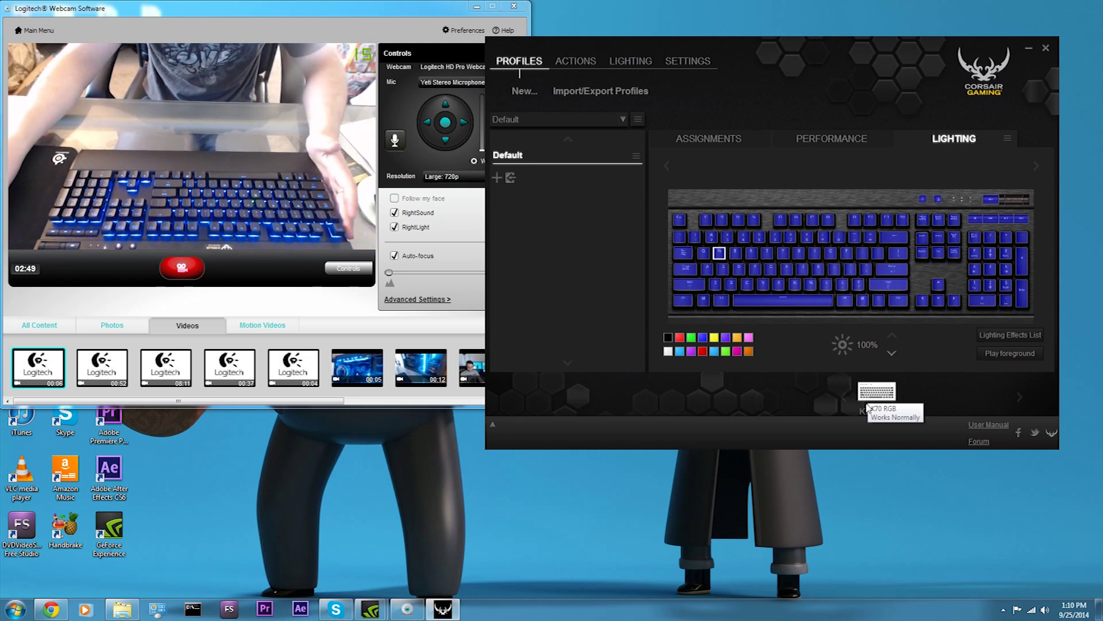
Shorten the end time of the Default profile's single-key gradient type lighting effect and apply it
left_click(638, 119)
mouse_move(702, 202)
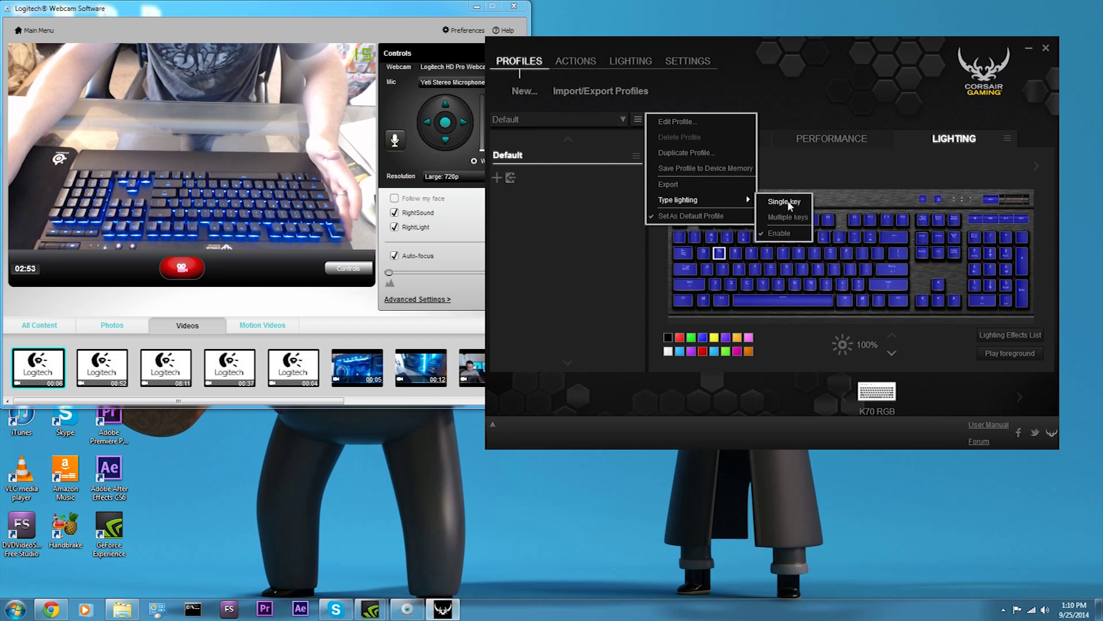
left_click(784, 201)
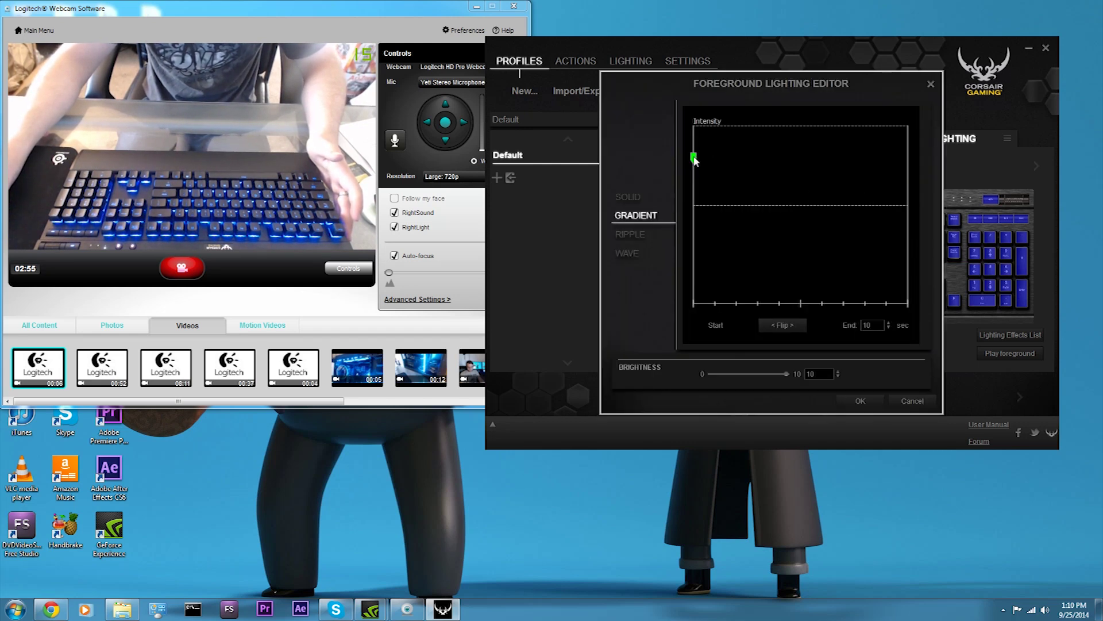
double_click(888, 327)
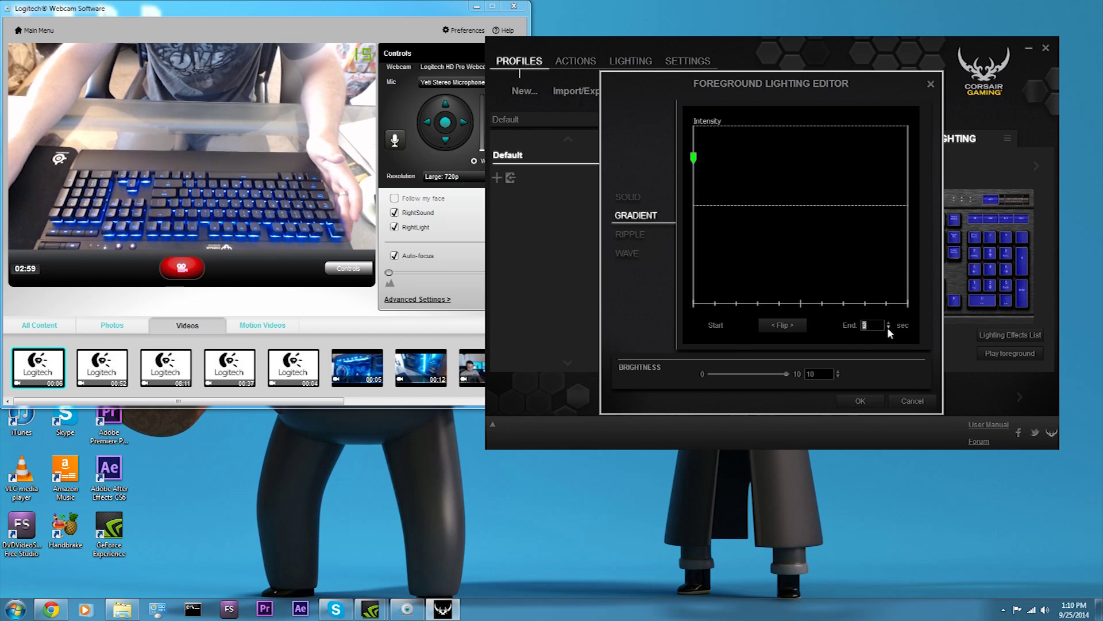
left_click(861, 399)
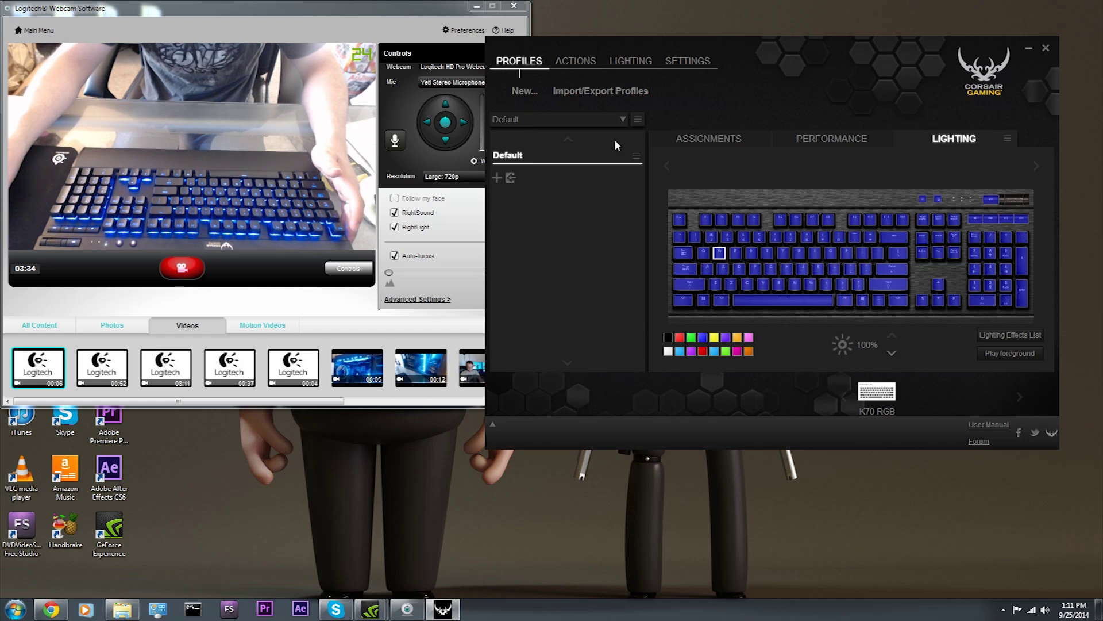
left_click(638, 120)
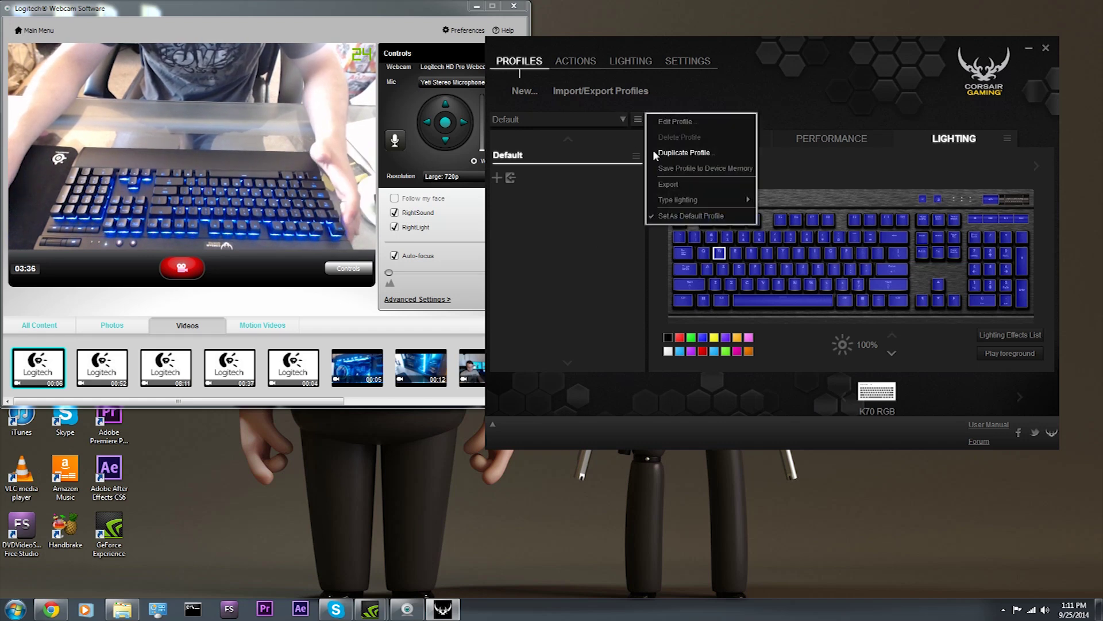
left_click(596, 94)
left_click(676, 93)
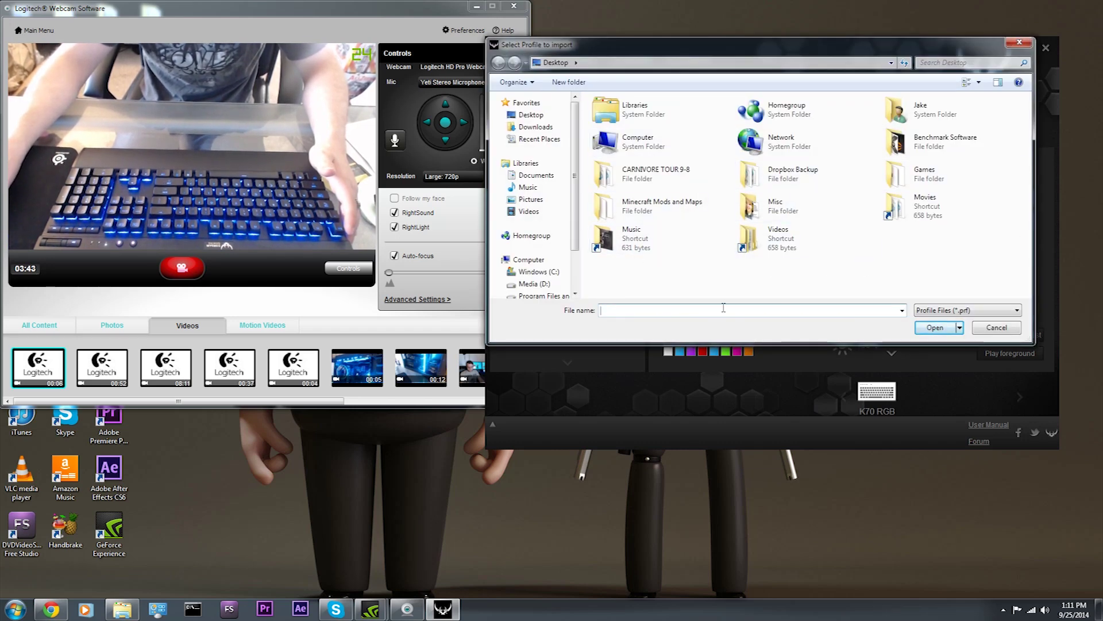
left_click_drag(765, 53, 708, 161)
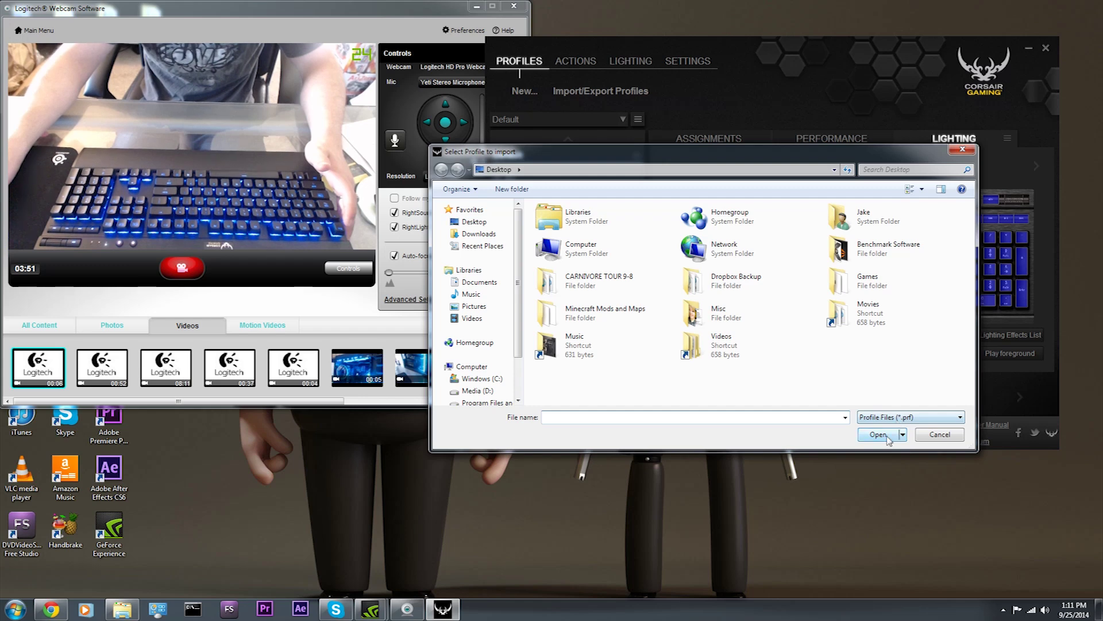
left_click(962, 149)
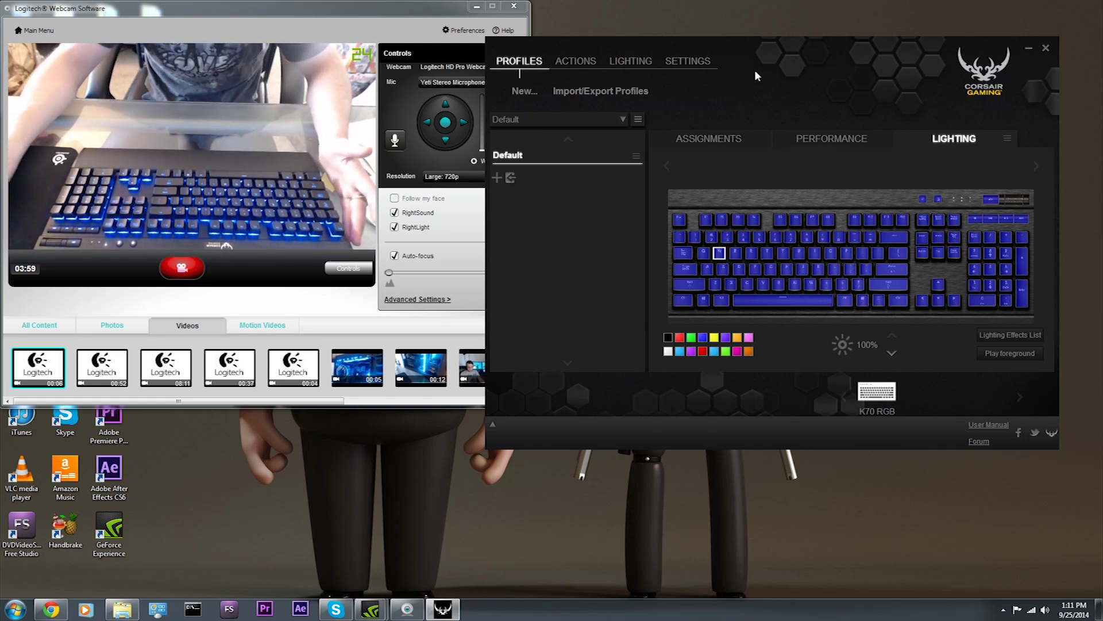
Look through the actions, the saved lighting effects and the program settings, and return to the profile's lighting layout
left_click_drag(730, 67, 710, 99)
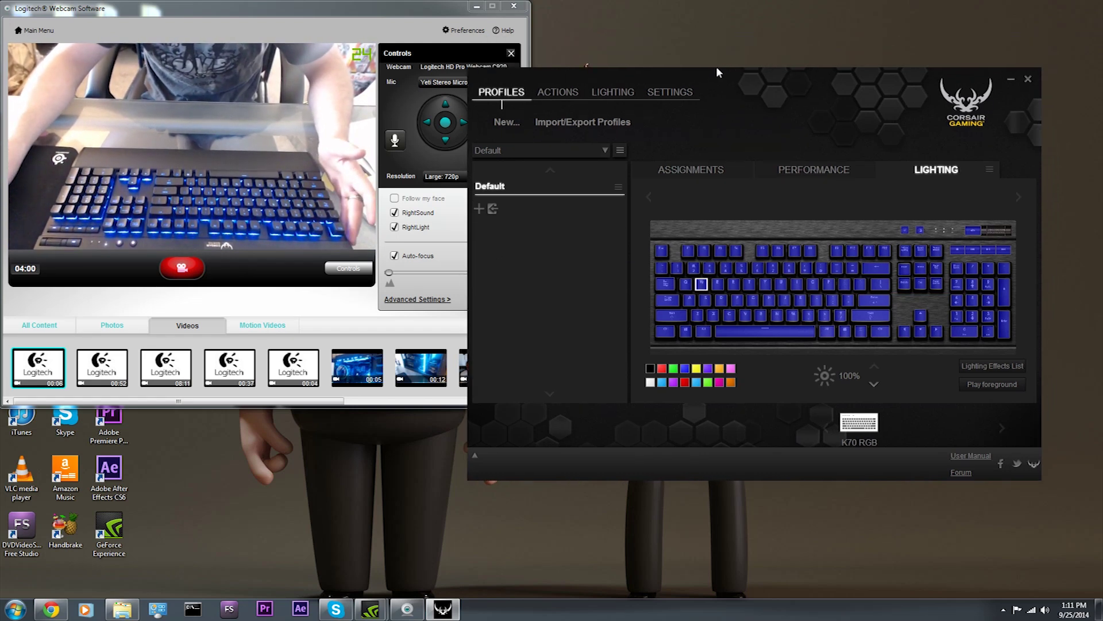
left_click(556, 94)
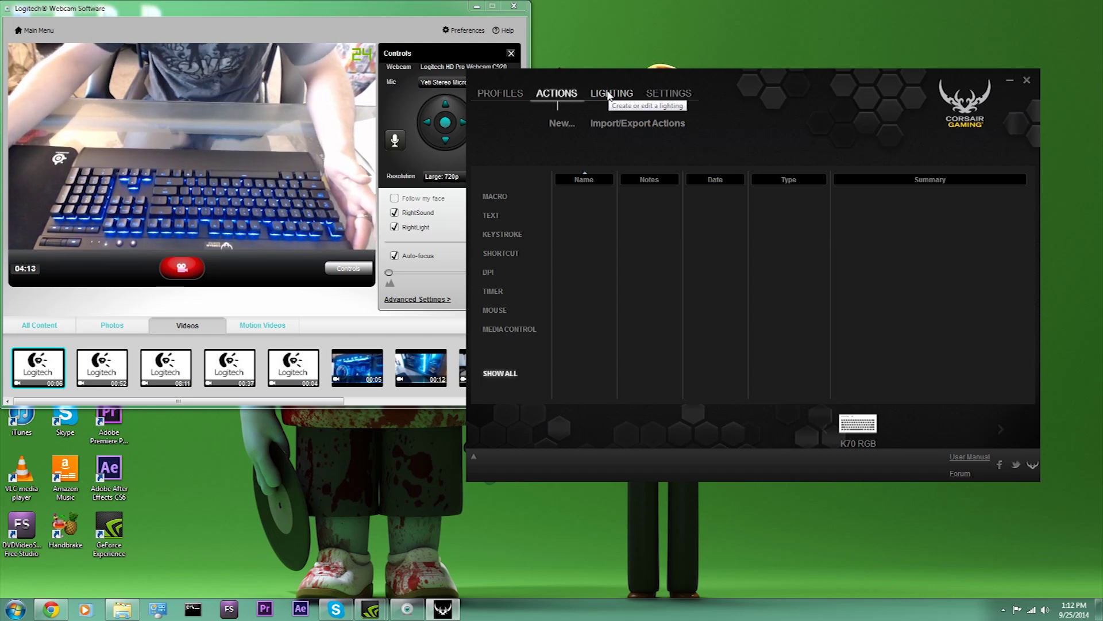
left_click(609, 95)
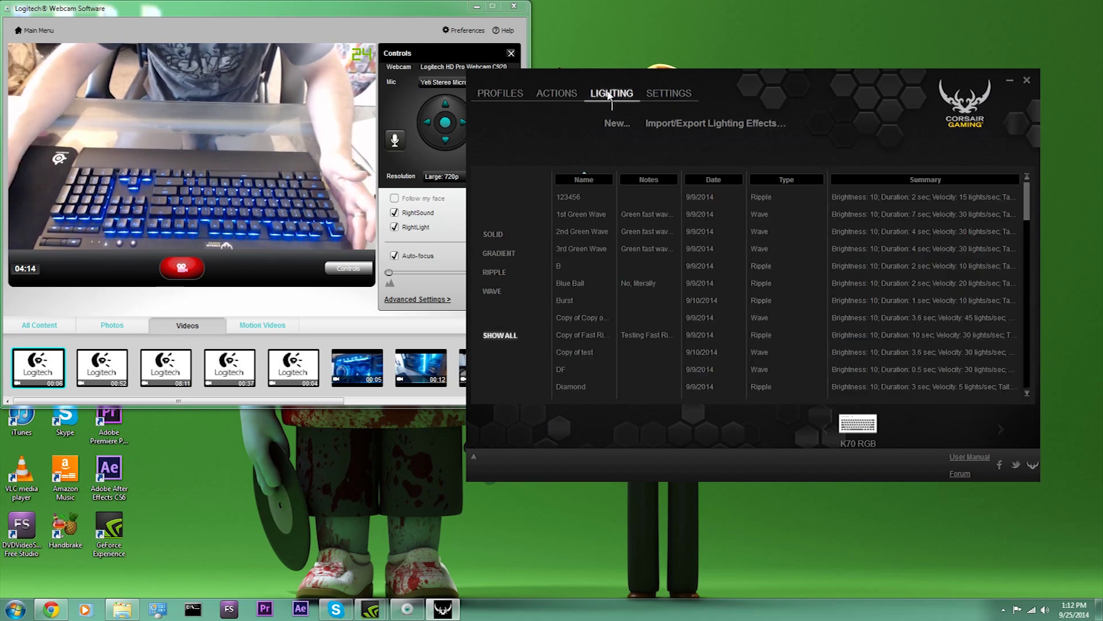
scroll(622, 247, "down", 10)
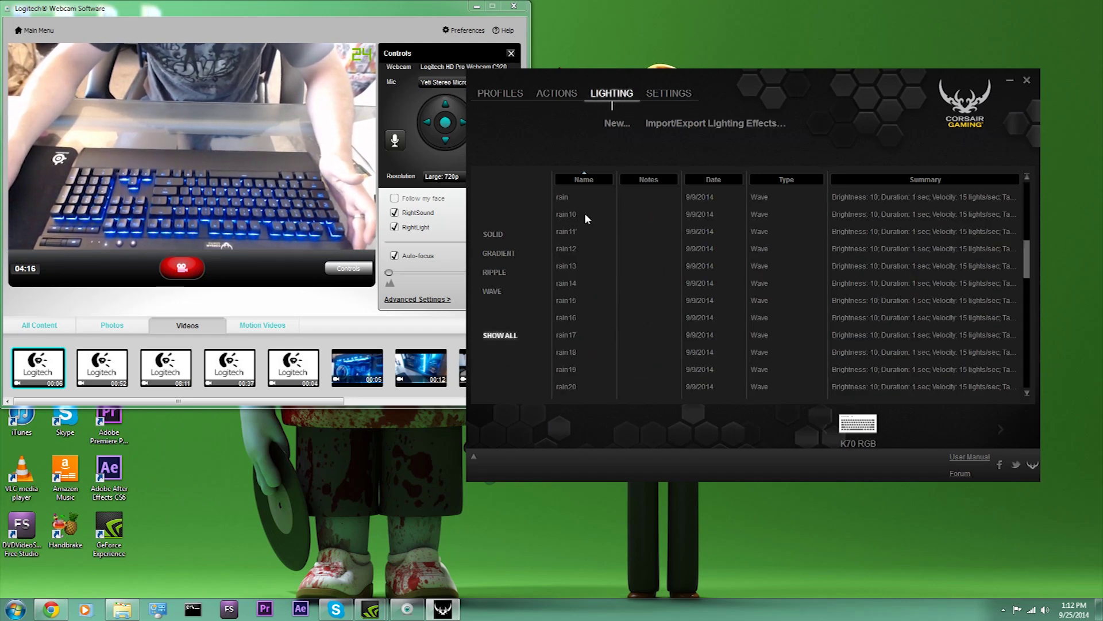
left_click(668, 93)
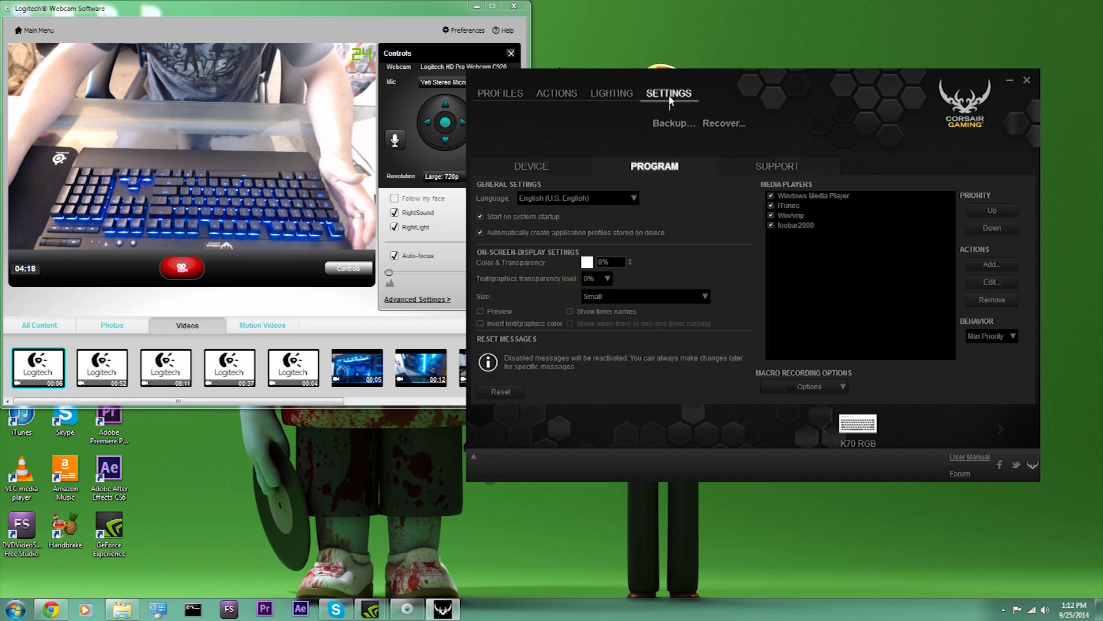
left_click(499, 93)
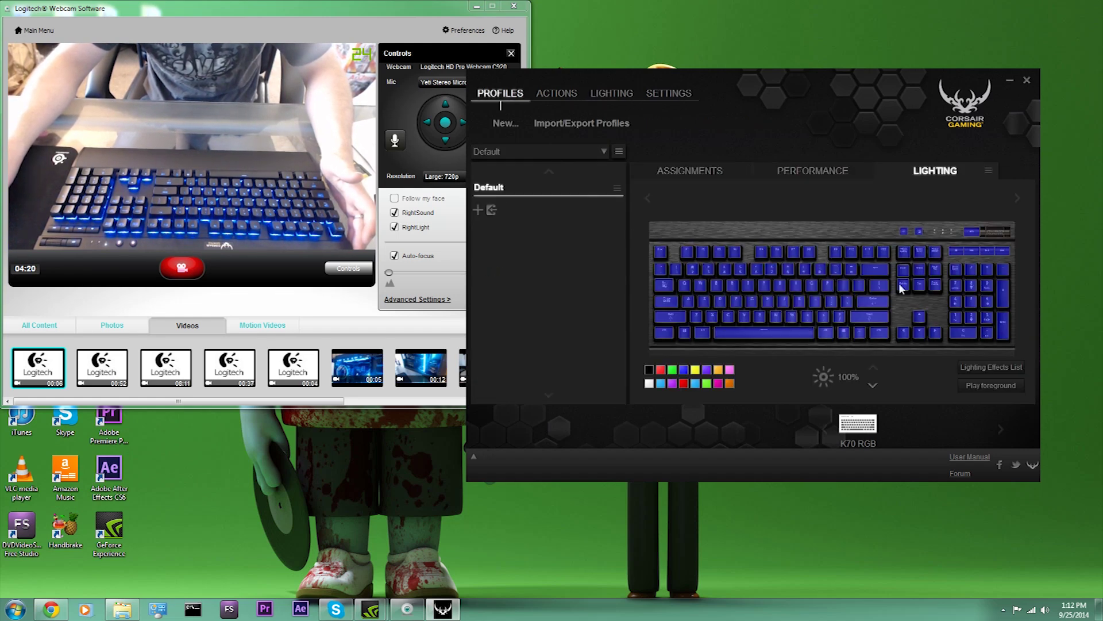
left_click(707, 173)
left_click(790, 173)
left_click(935, 171)
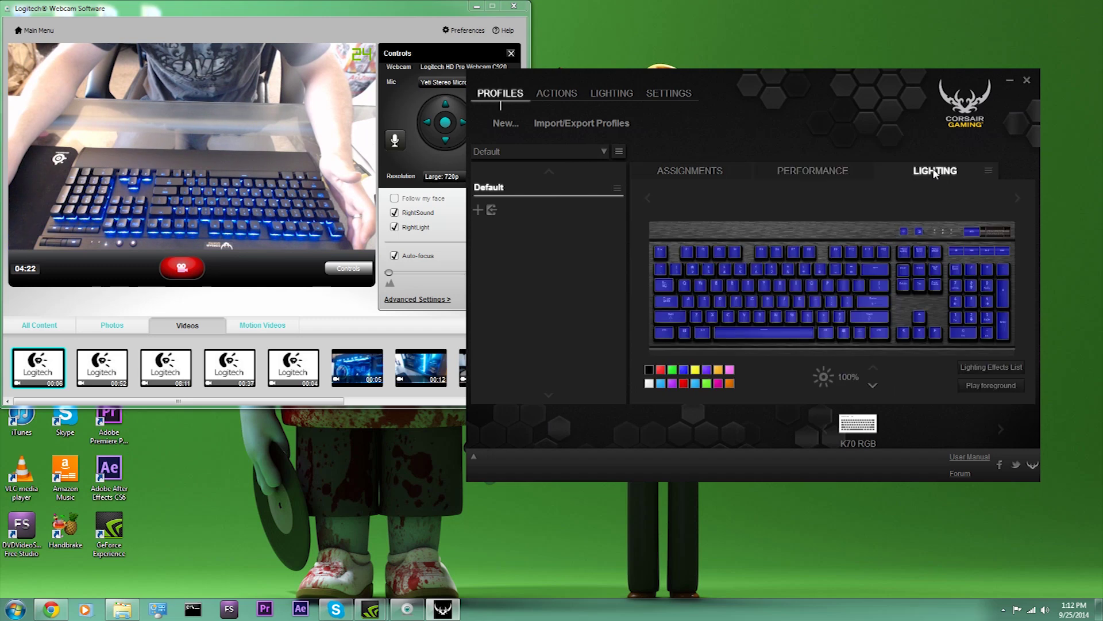
Add a mode named K70 RGB to the profile and switch back to the Default mode
left_click(478, 209)
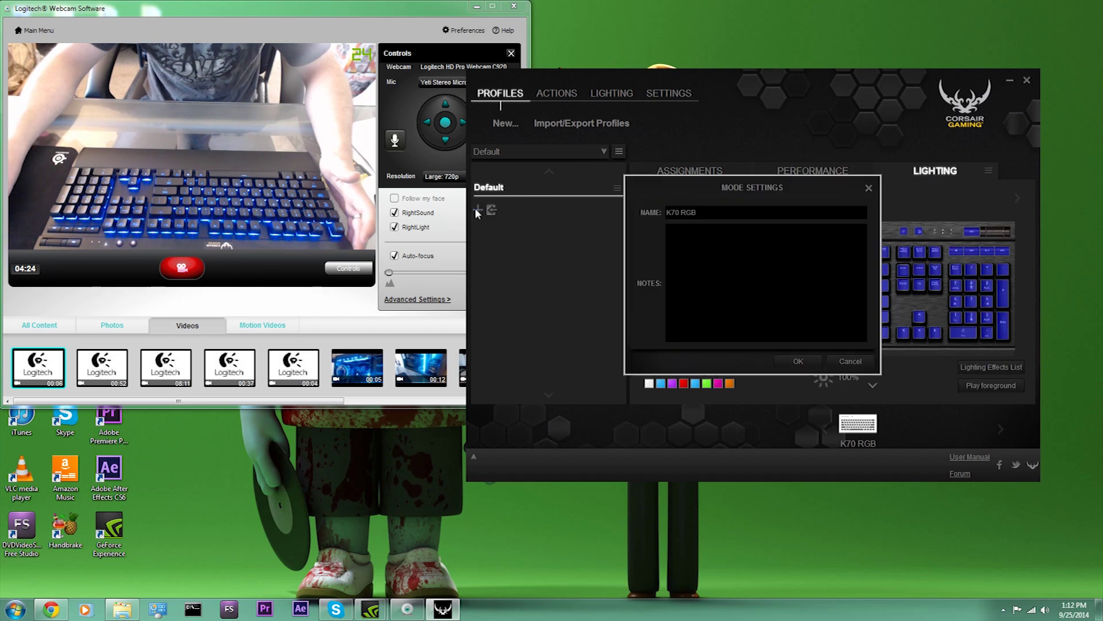
left_click(799, 362)
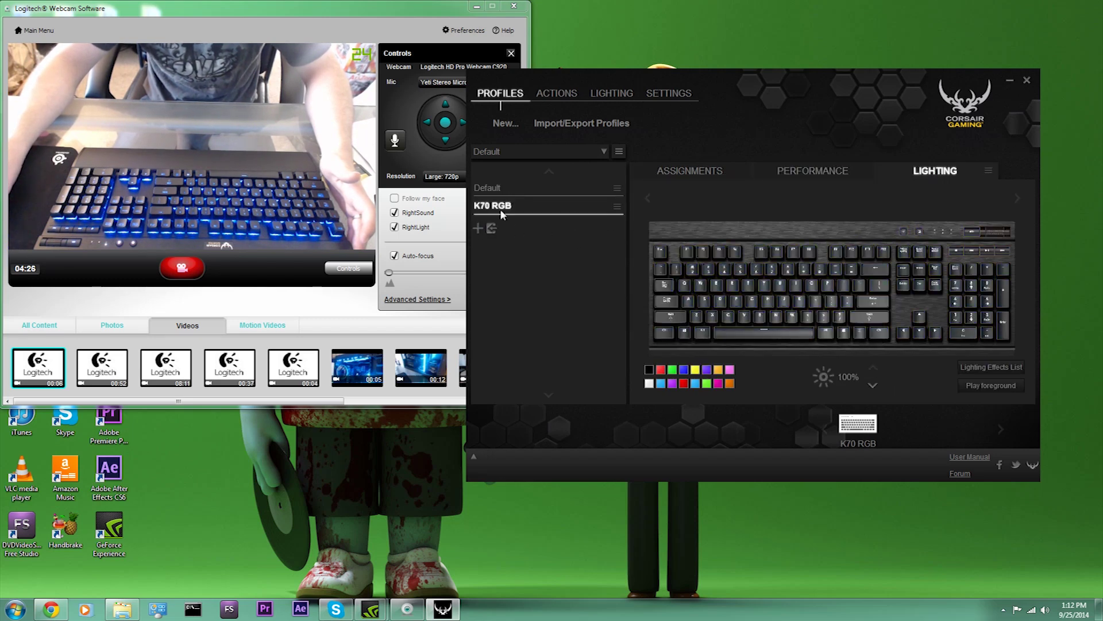
left_click(488, 192)
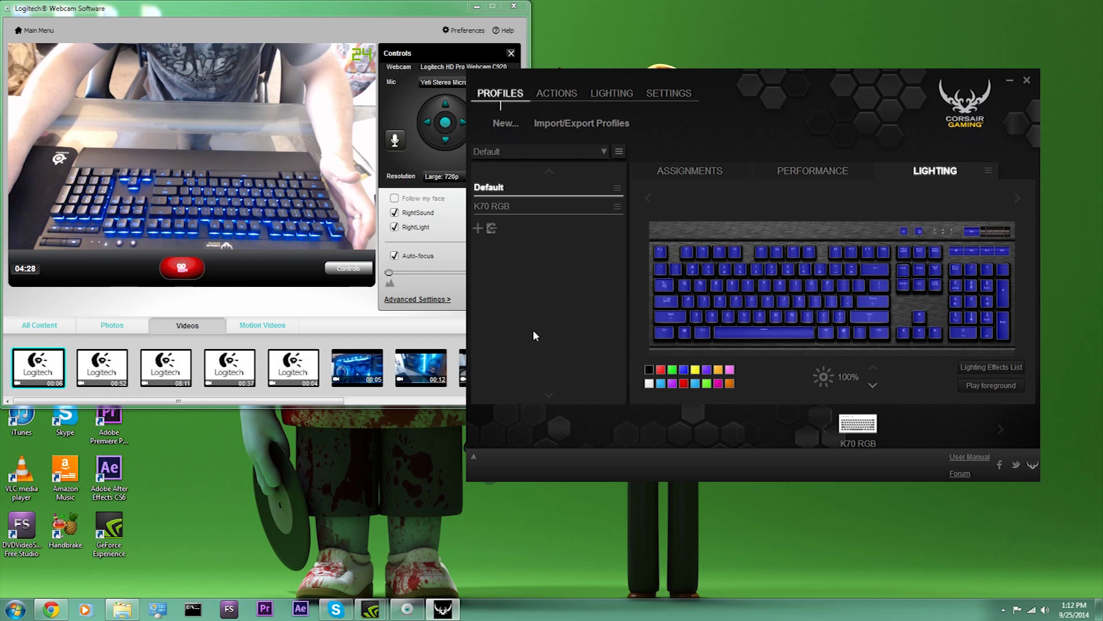
Place the Gradient Wave1 profile file on the desktop
left_click(16, 608)
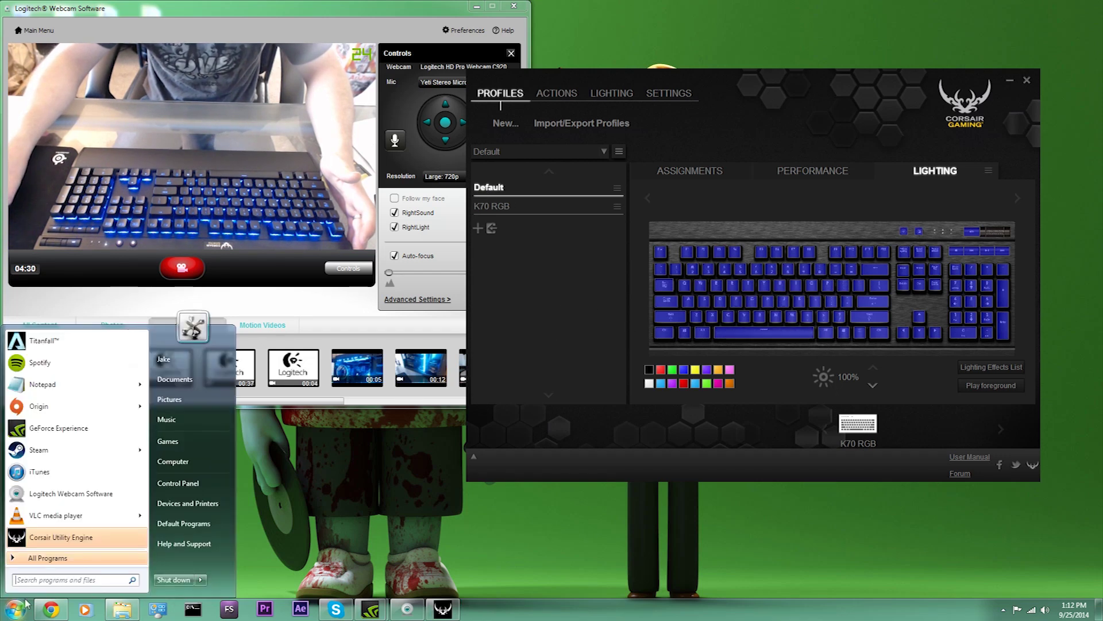
key("Escape")
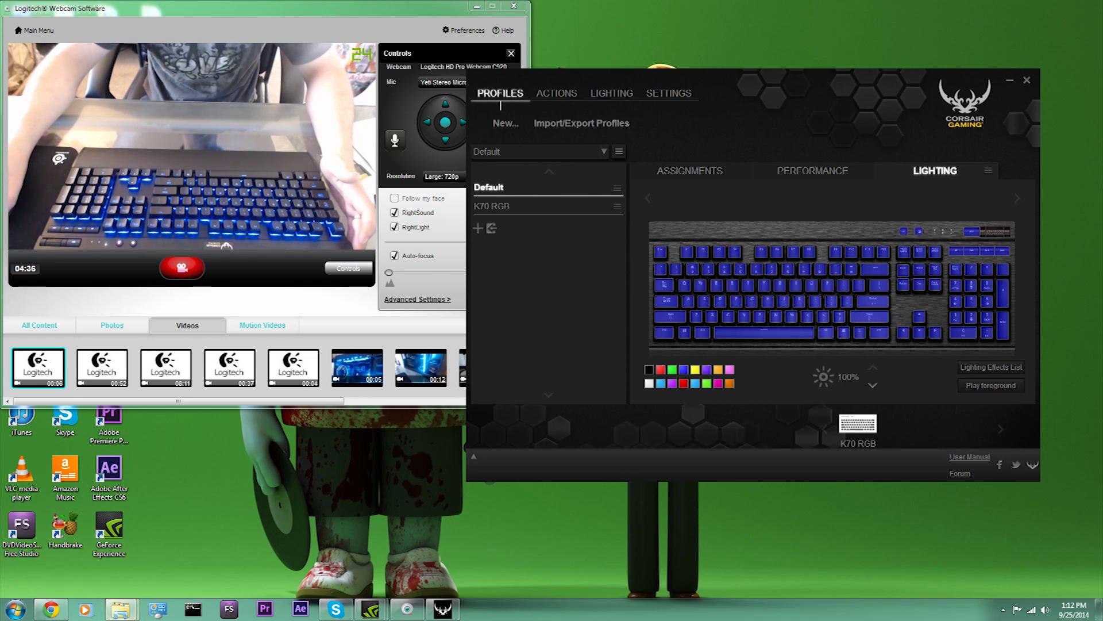
left_click_drag(396, 575, 310, 454)
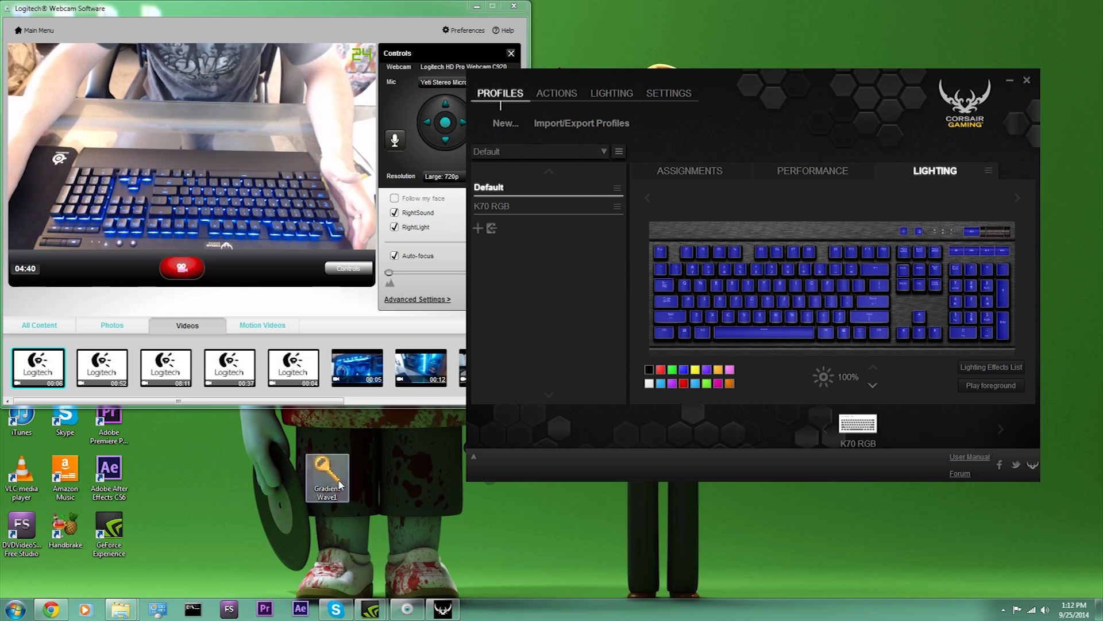
Select the K70 RGB mode, import the Gradient Wave1 profile from the desktop and add it as a new profile
left_click_drag(758, 78, 778, 38)
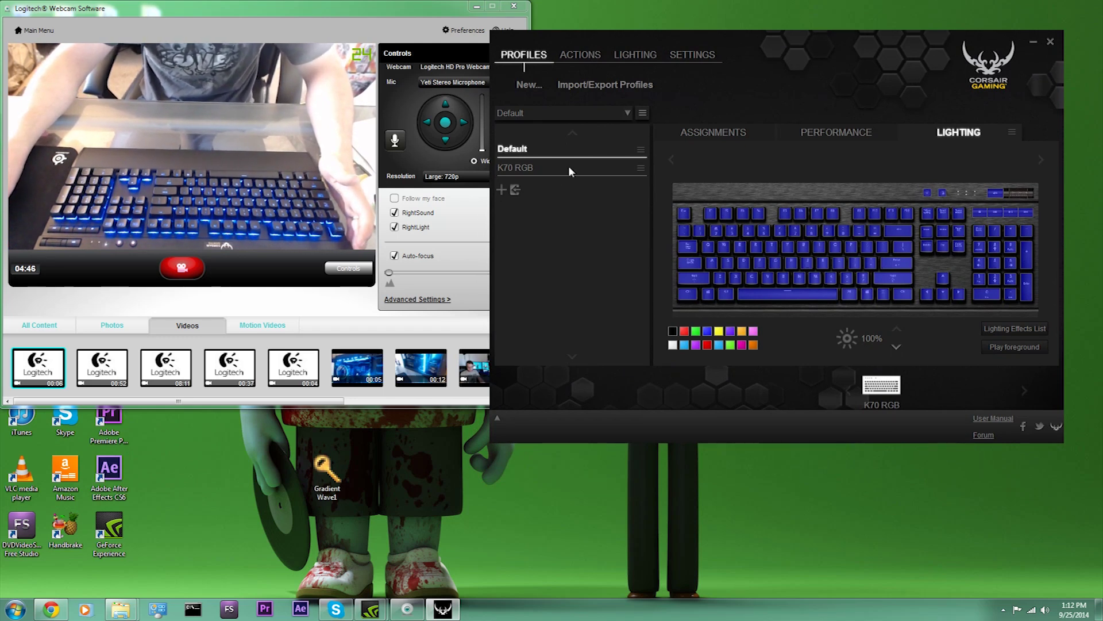
left_click(546, 168)
left_click(587, 88)
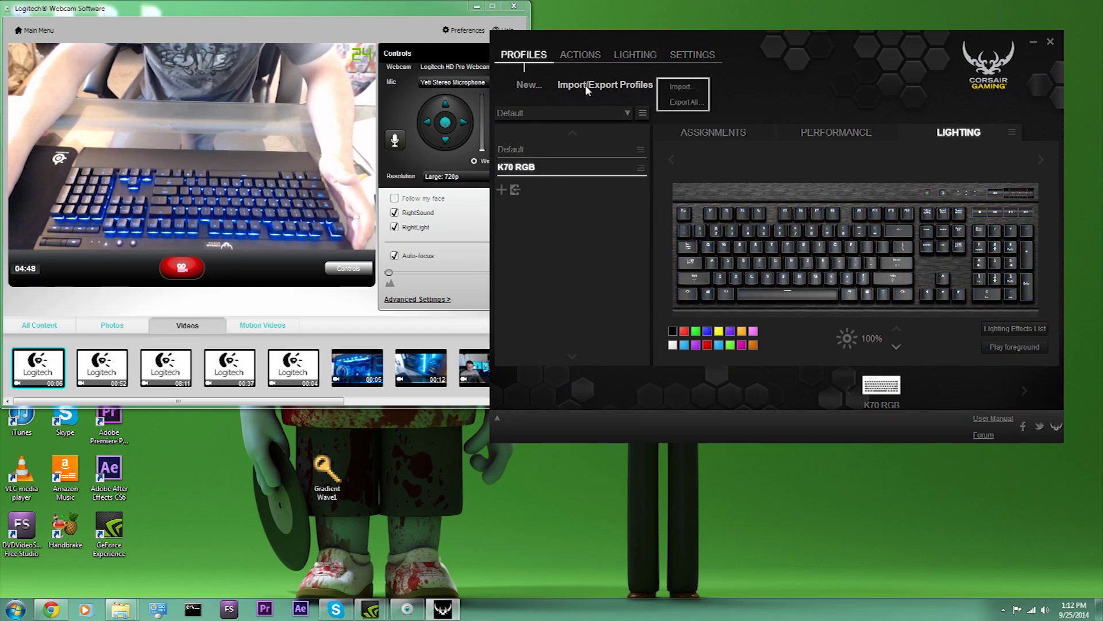
left_click(678, 86)
left_click(941, 202)
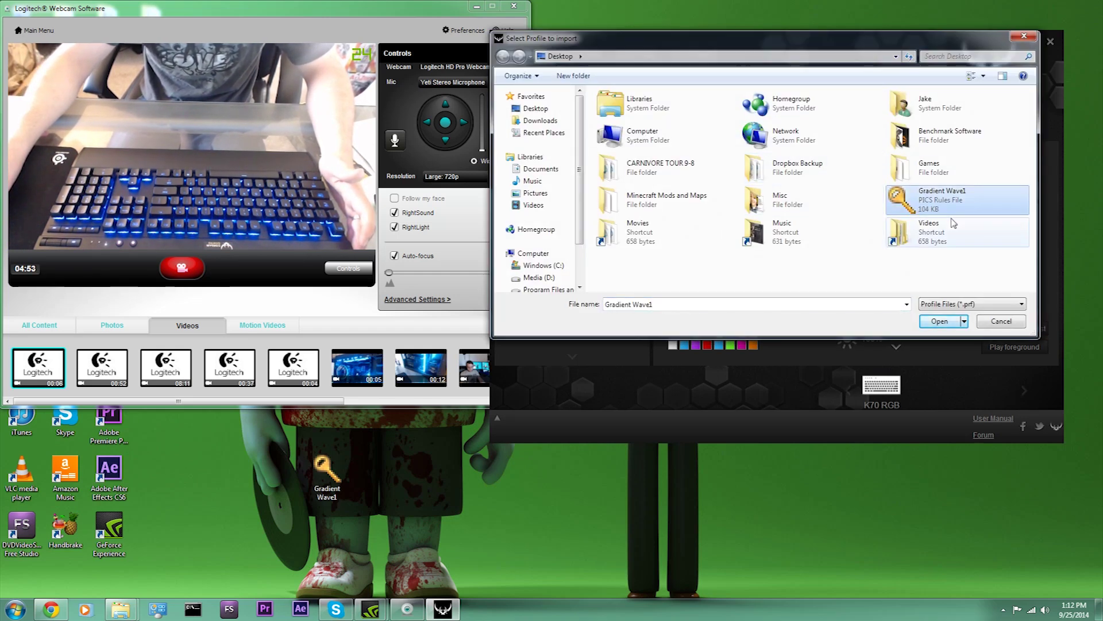
left_click(940, 321)
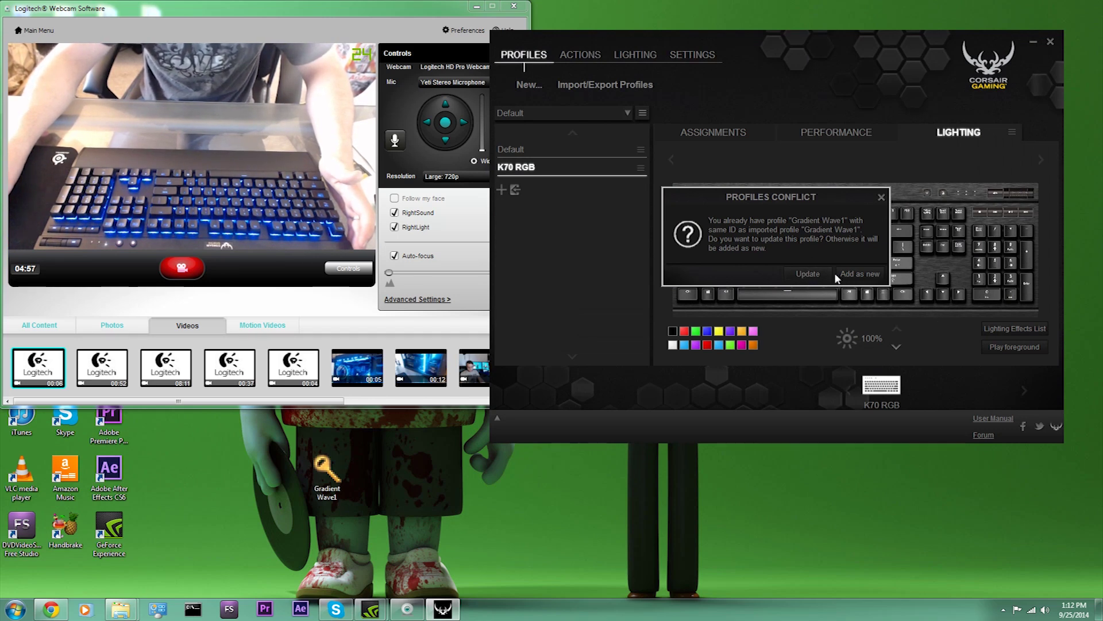
left_click(855, 275)
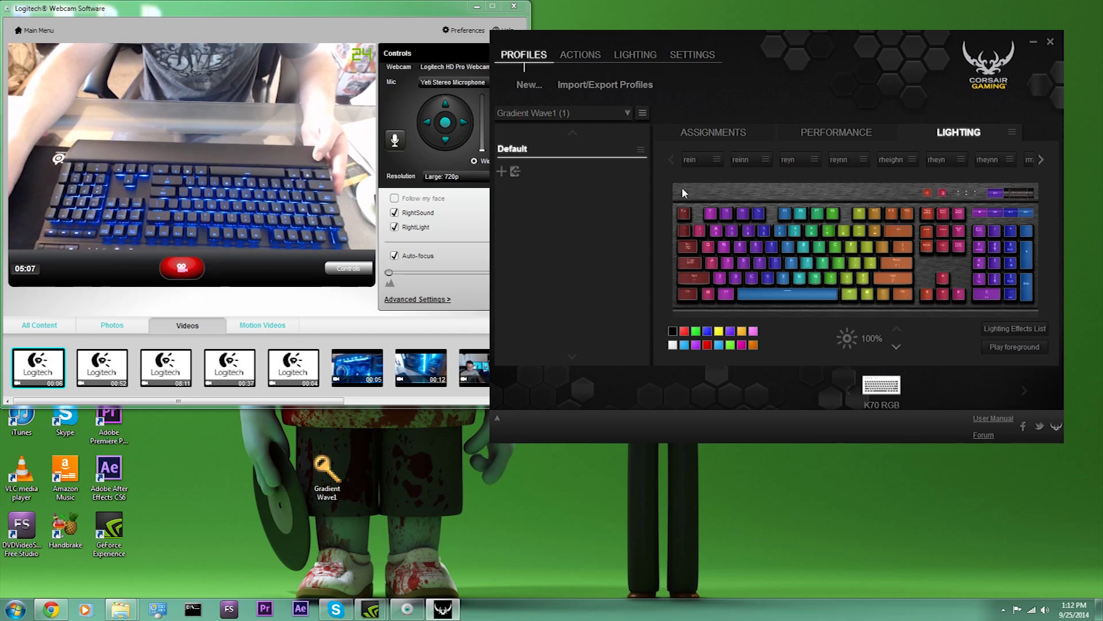
Select all keys of the imported Gradient Wave1 (1) profile and play their foreground lighting
left_click_drag(682, 187, 1032, 299)
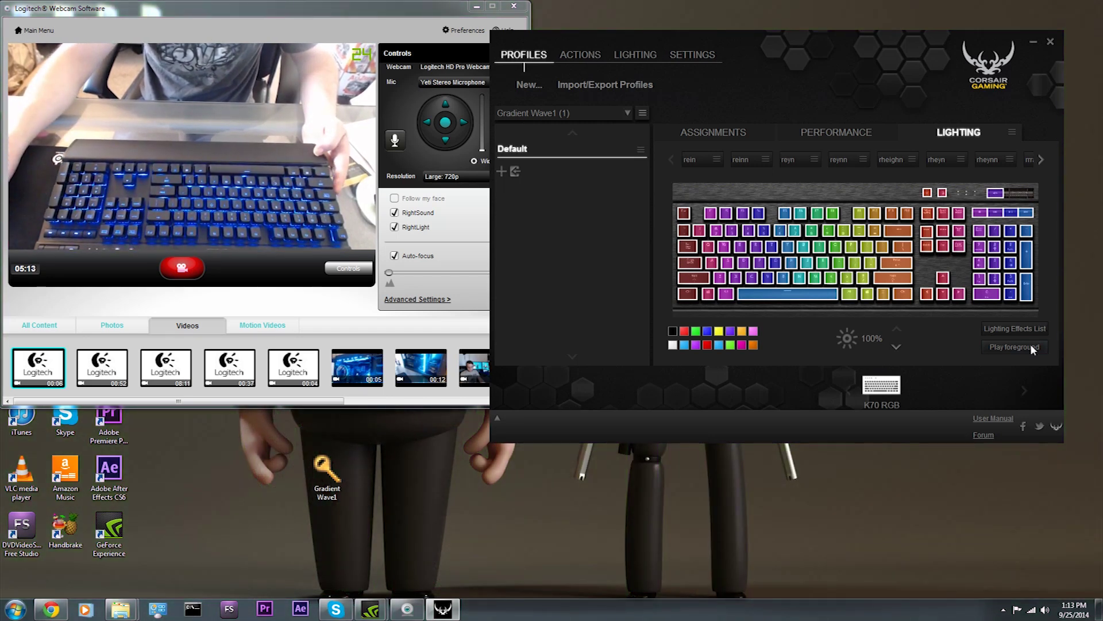
left_click(1030, 347)
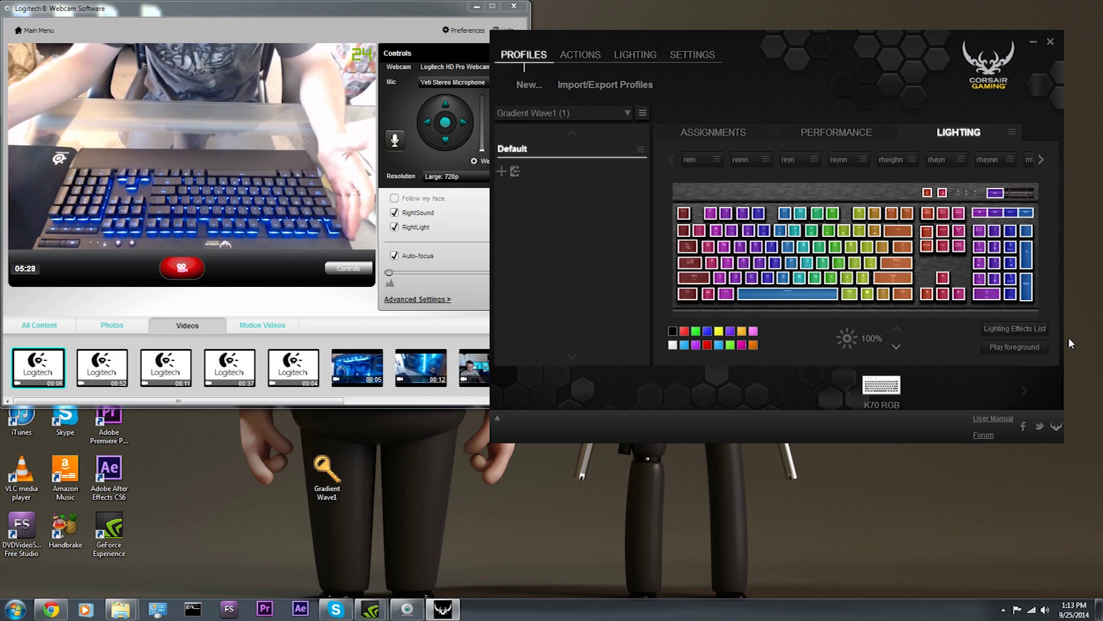
left_click_drag(899, 36, 932, 182)
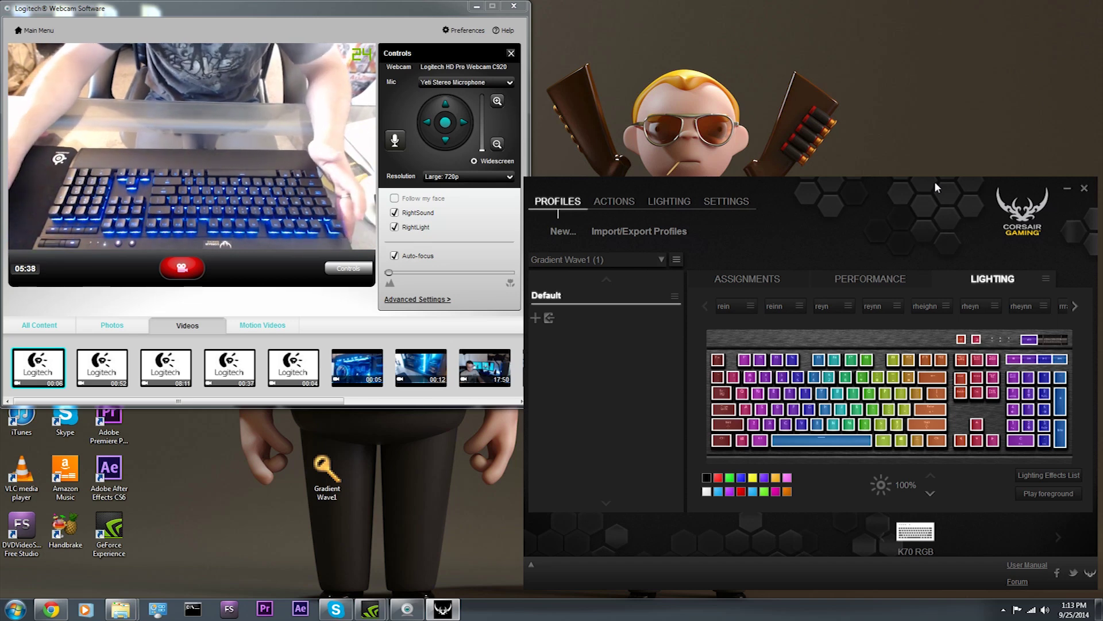
left_click_drag(934, 181, 937, 185)
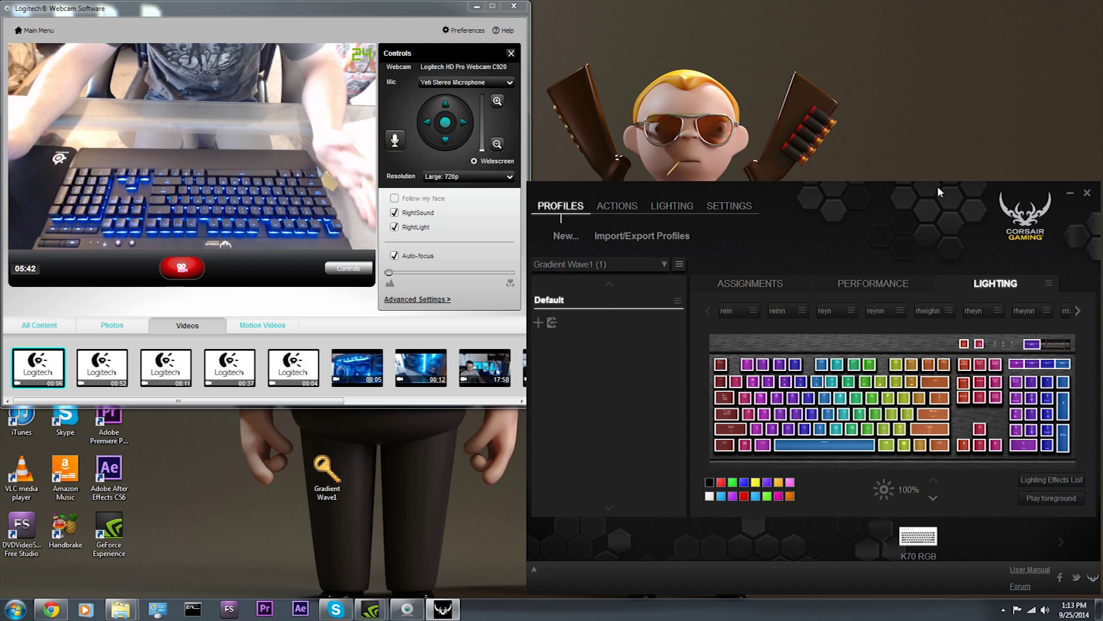
left_click_drag(909, 194, 865, 145)
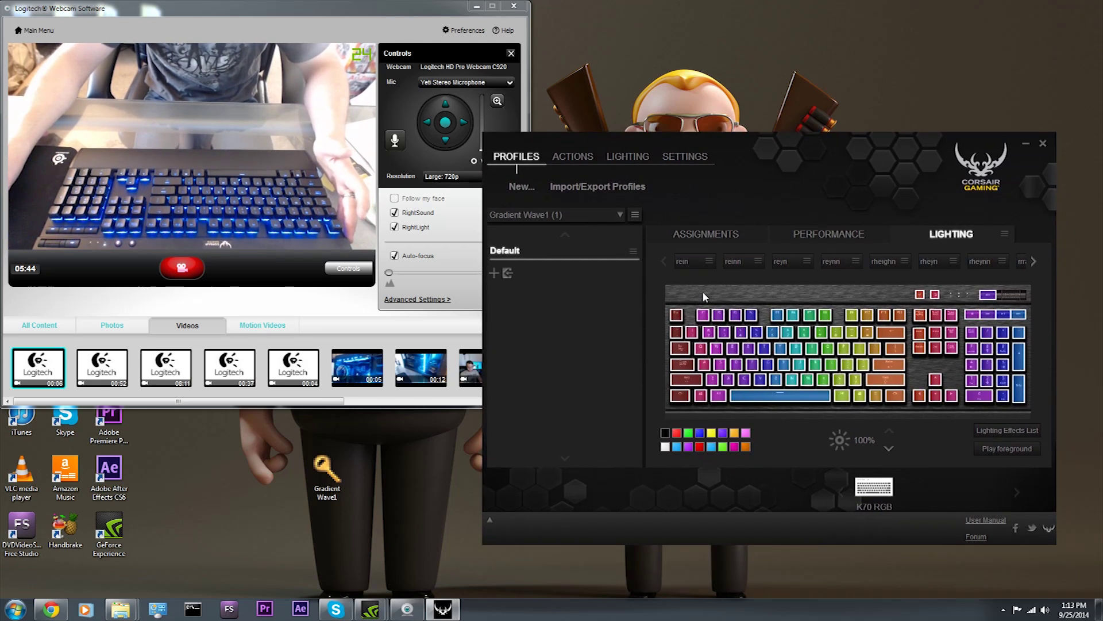
Switch the active profile to Blarg and close the keyboard configuration window
left_click(621, 215)
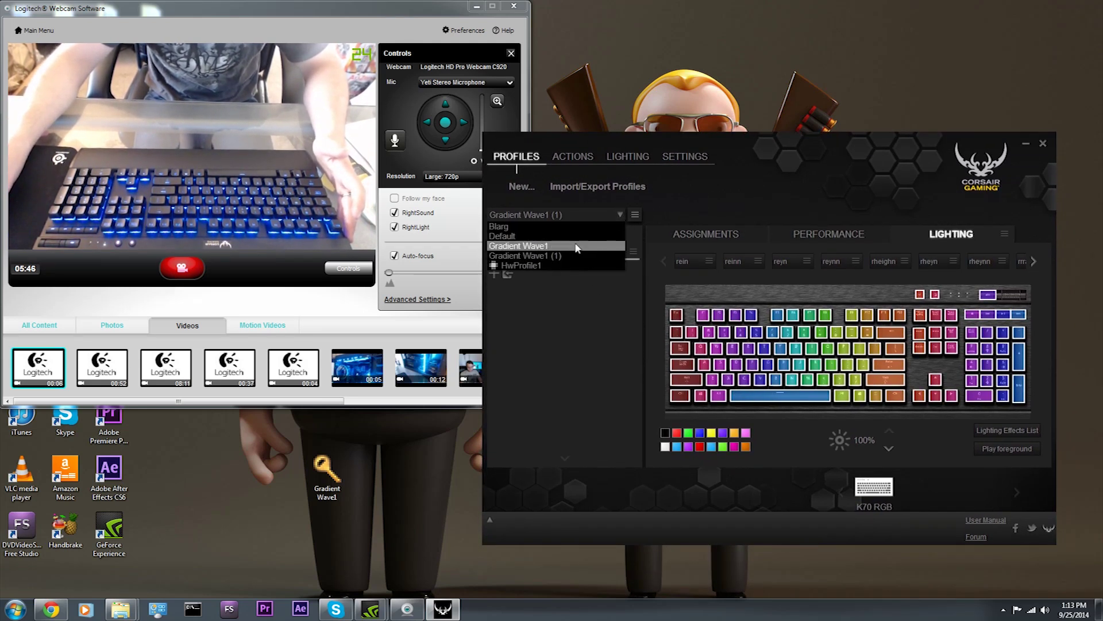
left_click(569, 227)
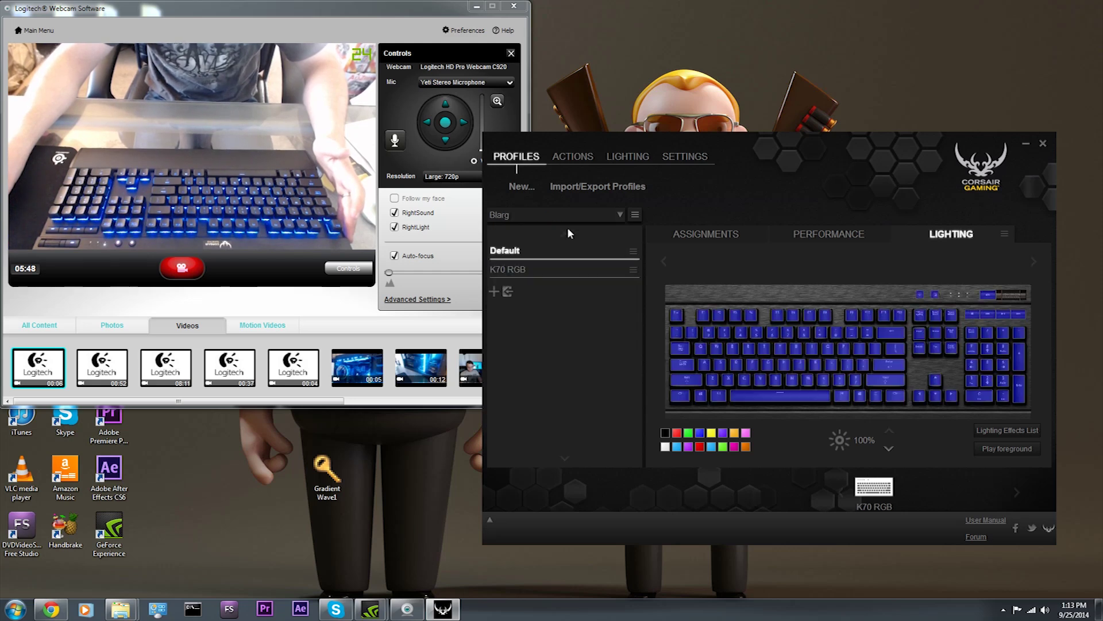
left_click(1043, 144)
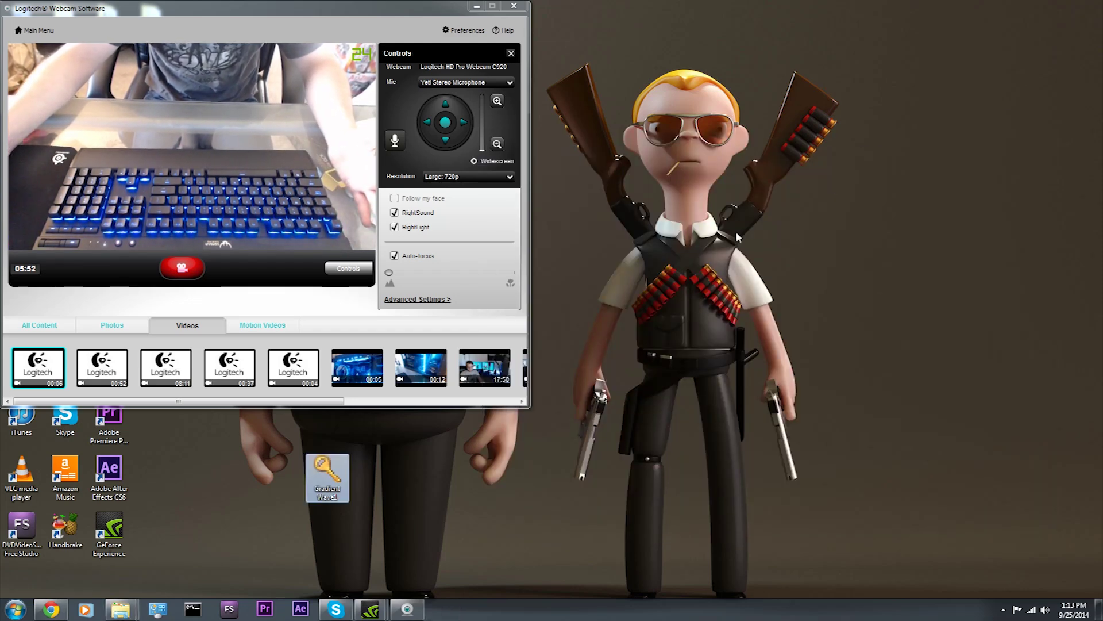